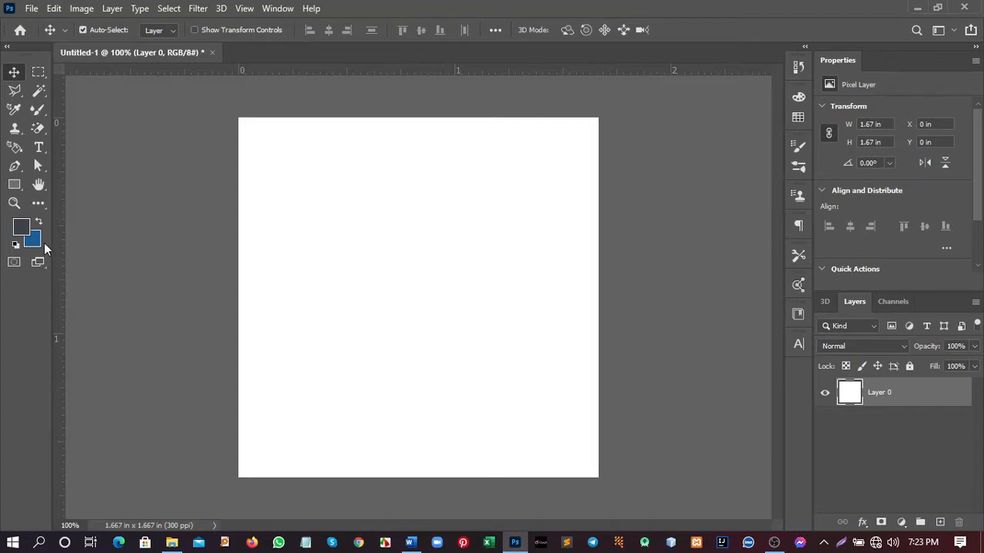
- Draw a closed five-cornered outline in the middle of the canvas using the Pen tool in Path mode
click(15, 173)
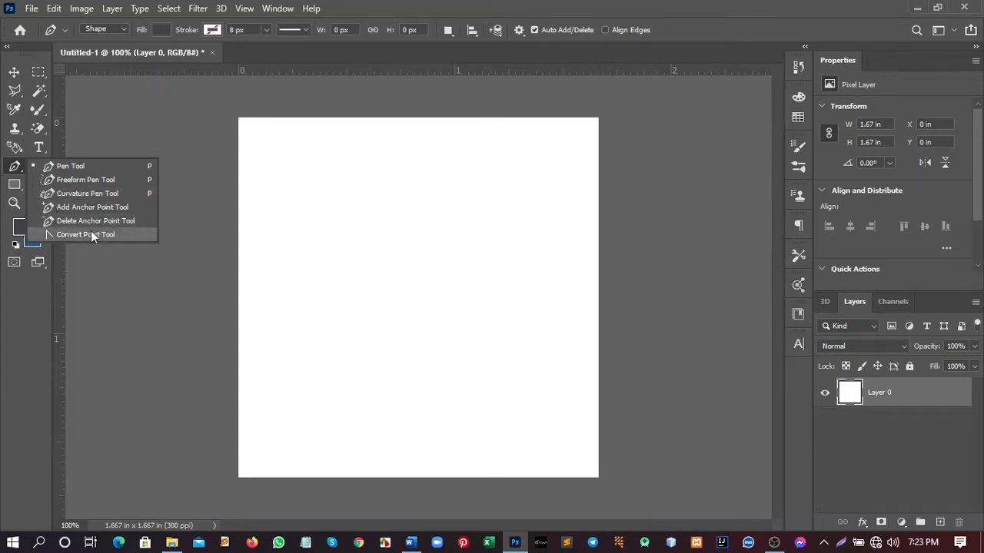
click(69, 166)
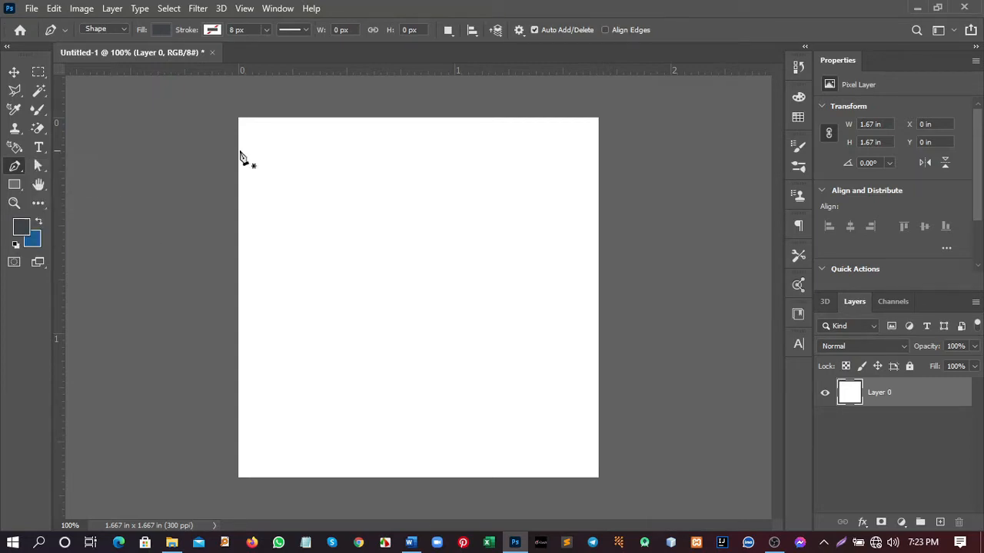
click(112, 30)
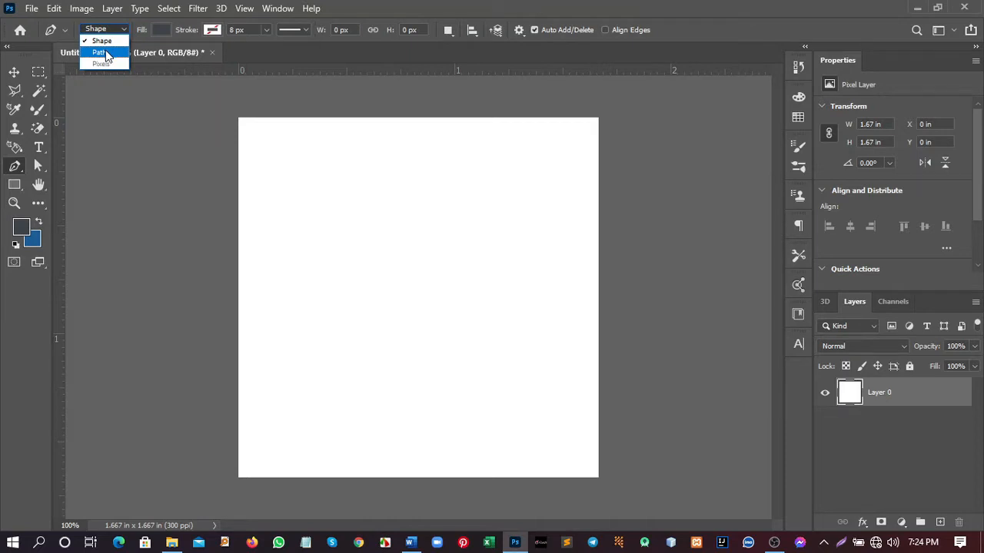
click(105, 52)
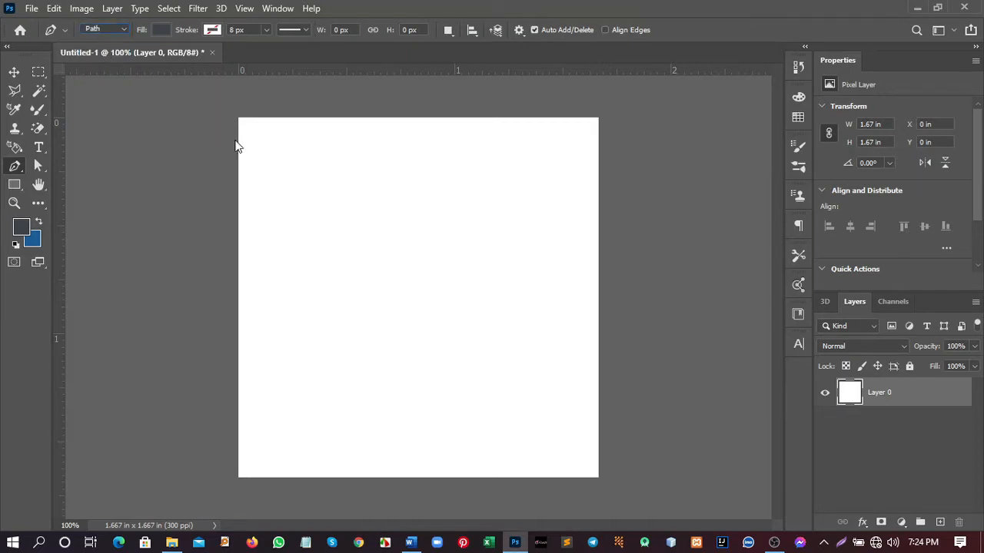
click(318, 255)
click(457, 195)
click(498, 306)
click(360, 395)
click(293, 348)
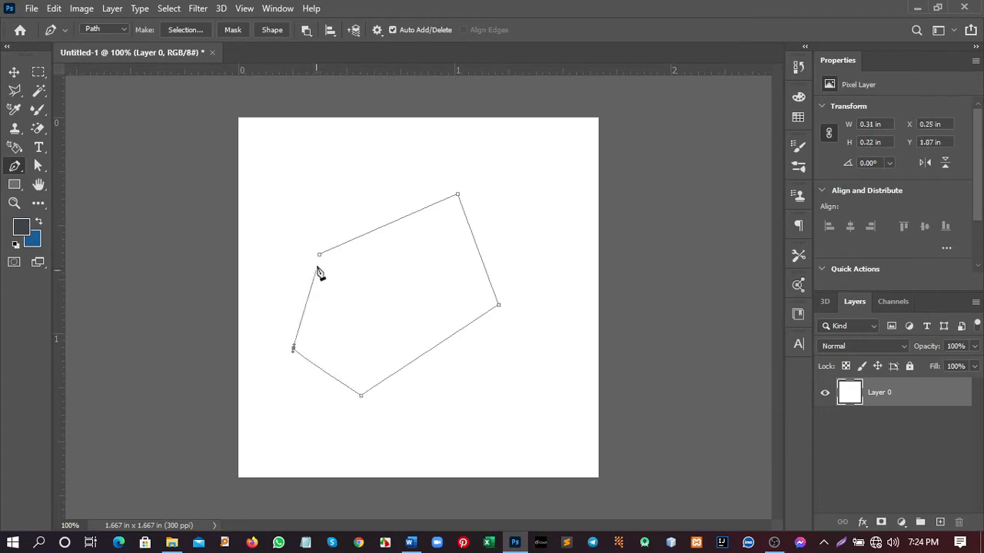
click(320, 256)
- Turn the five-cornered path into a selection and deselect it
key(ctrl+Return)
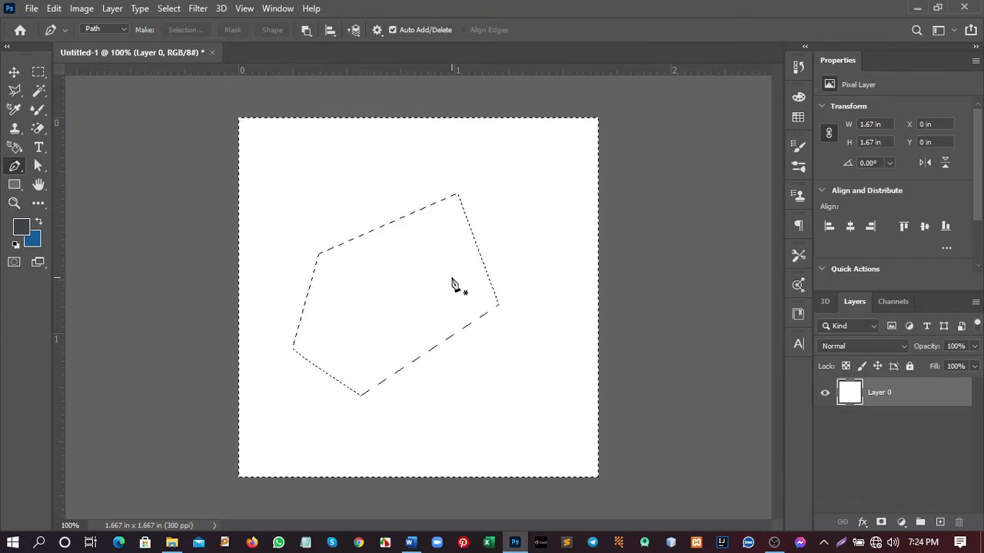
key(ctrl+d)
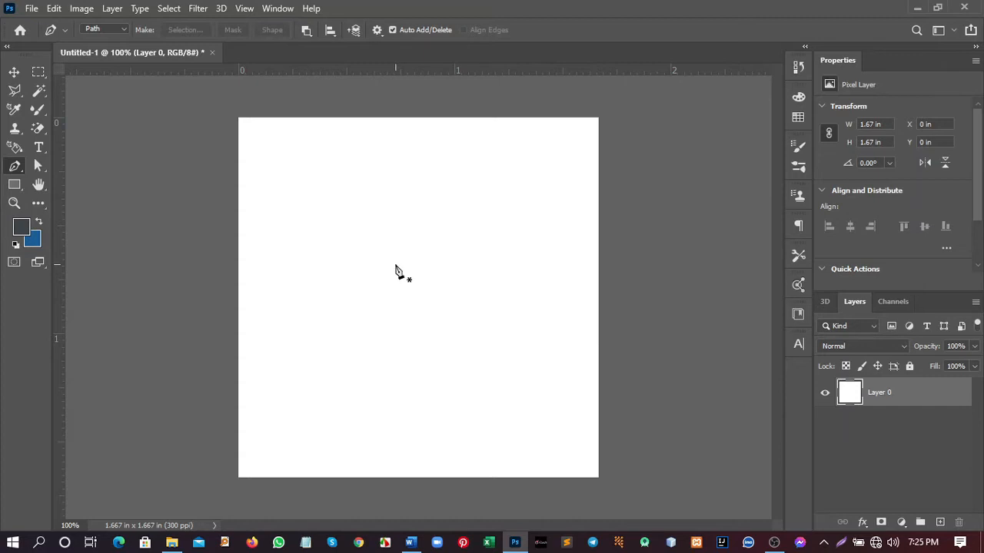
- Draw a closed four-cornered filled figure about 261 × 337 px with the Pen tool in Shape mode, and delete it
click(109, 31)
click(104, 42)
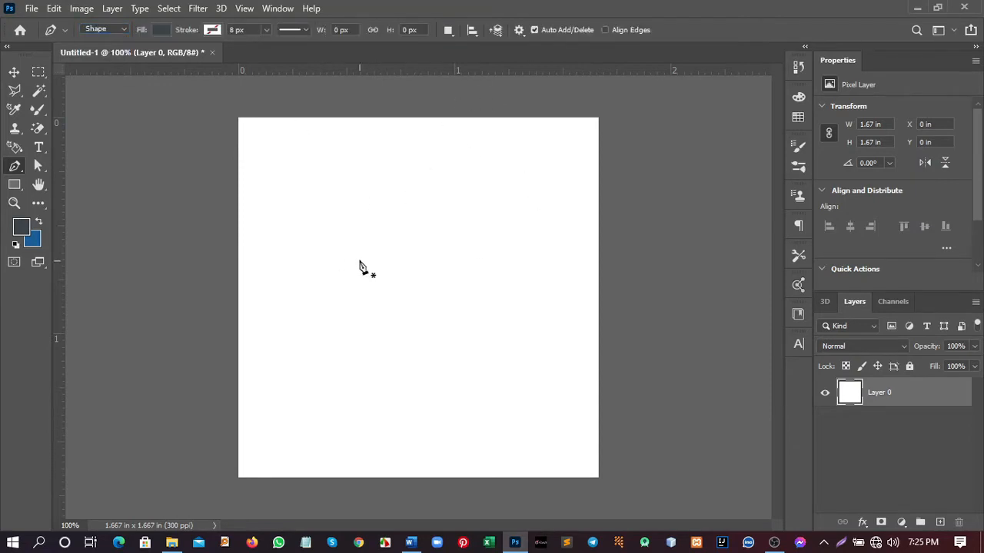
click(333, 246)
click(510, 175)
click(511, 391)
click(323, 415)
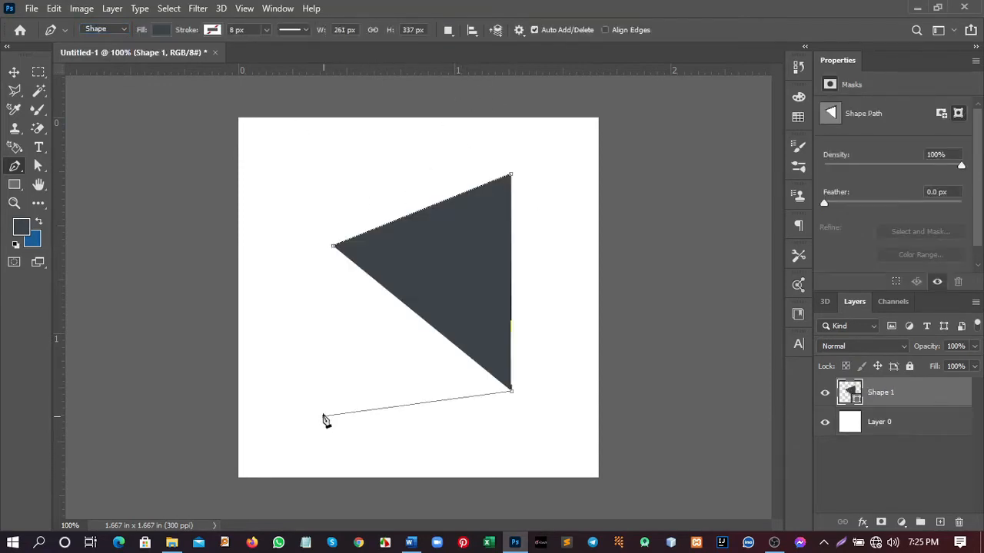
click(334, 249)
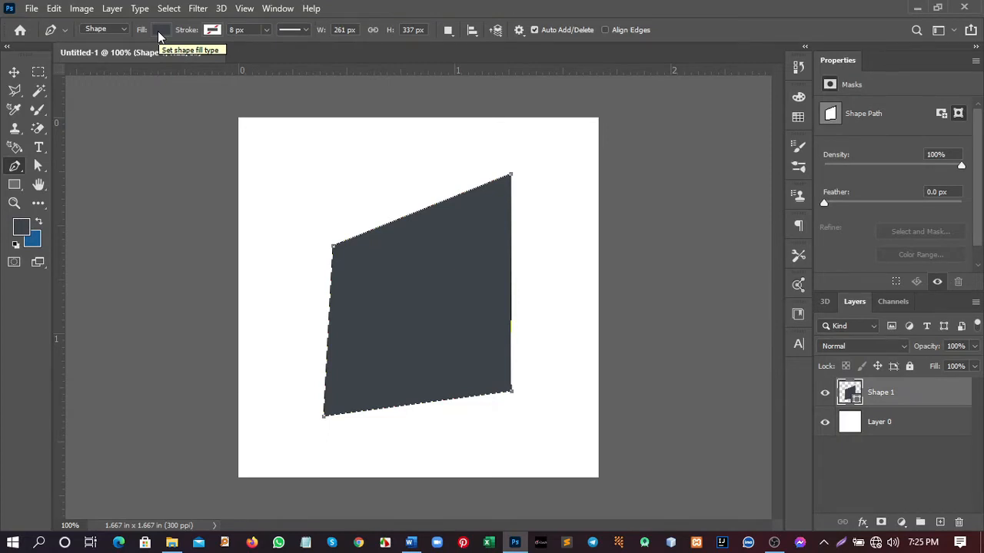
click(14, 71)
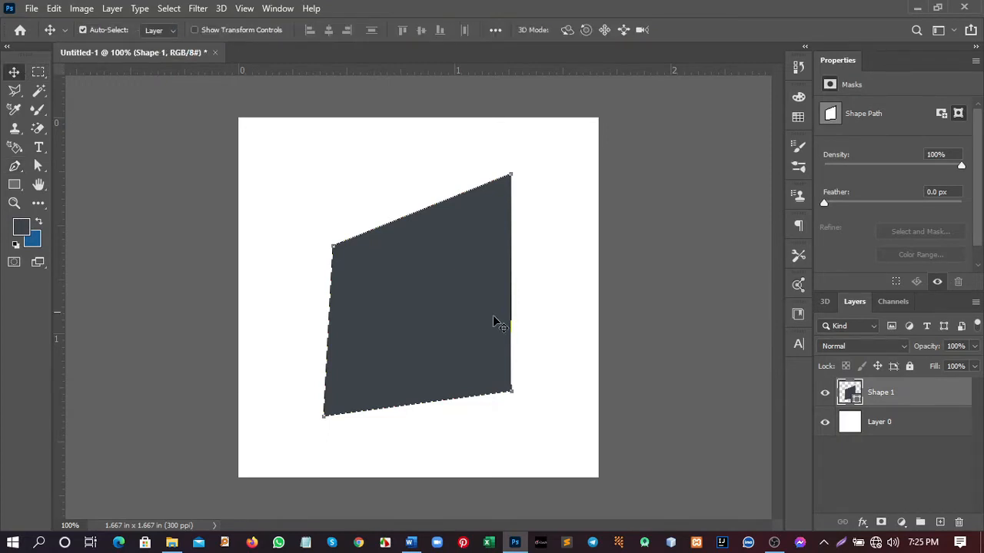
key(Delete)
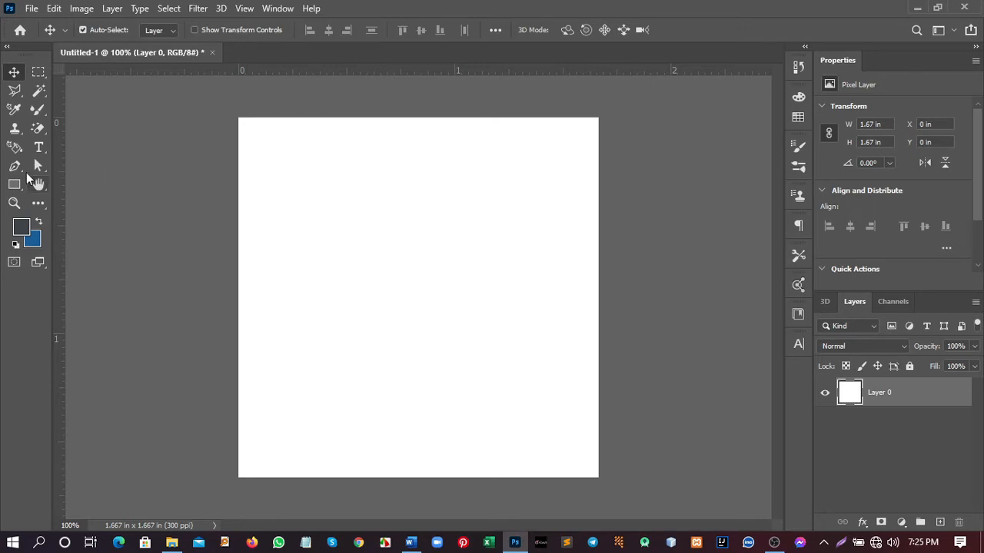
- Draw a closed triangle with the Pen tool in Shape mode, about 255 × 243 px, with a horizontal upper edge
key(p)
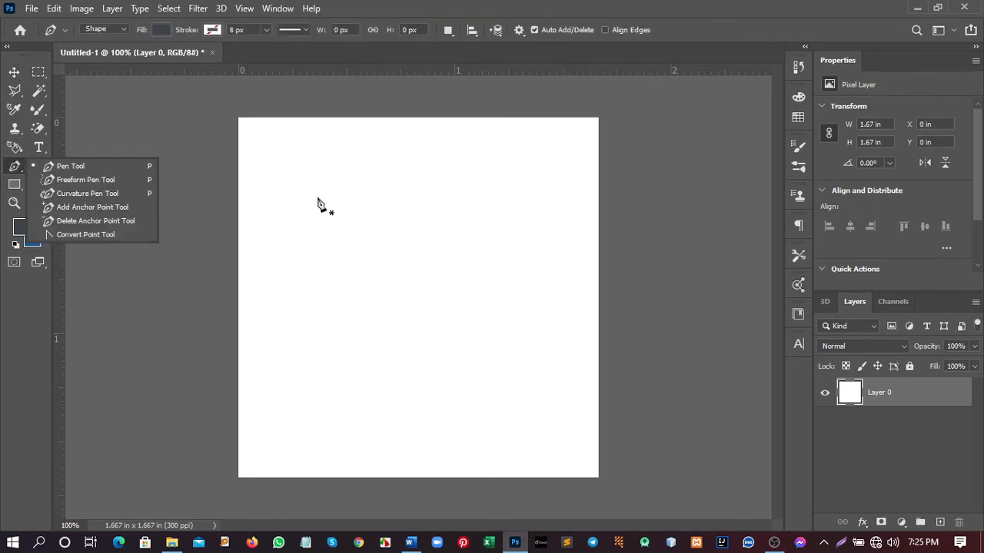
click(318, 198)
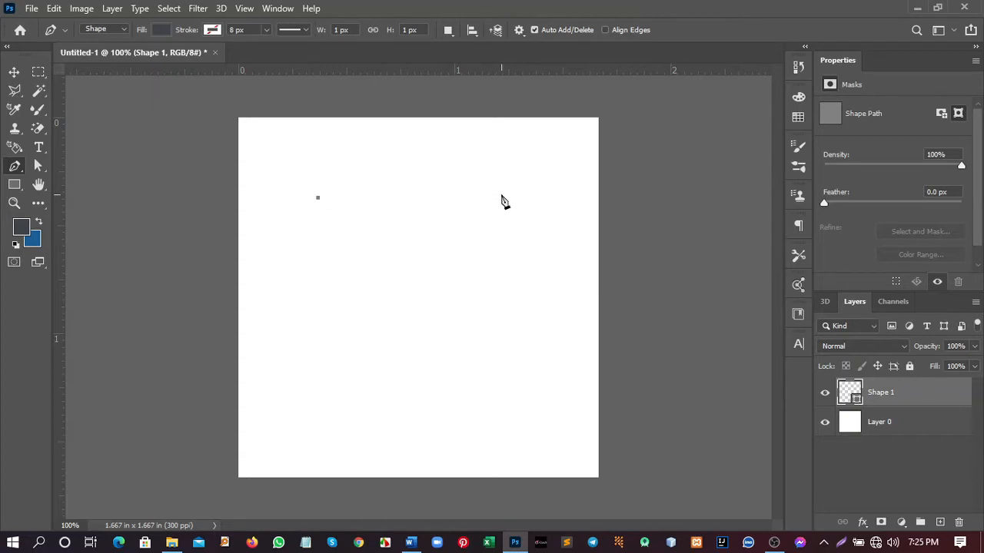
click(501, 197)
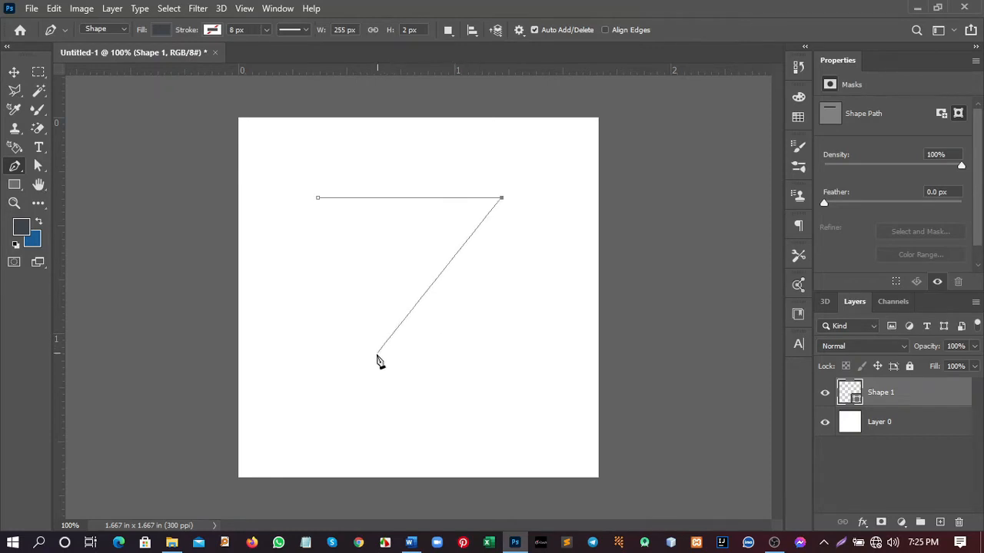
click(326, 373)
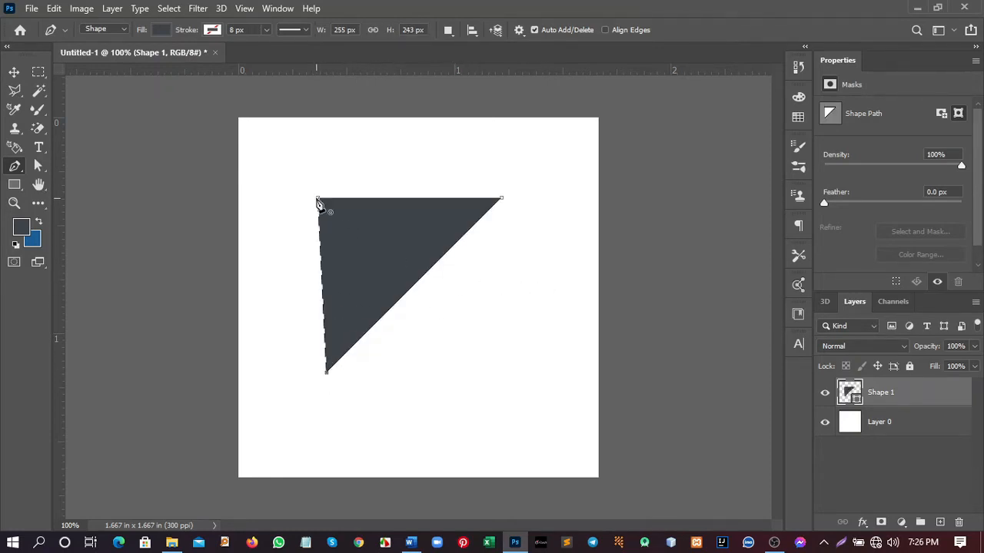
click(319, 202)
- Undo the triangle back to its upper edge and redraw the lower corner, closing the shape at about 255 × 213 px
key(ctrl+z)
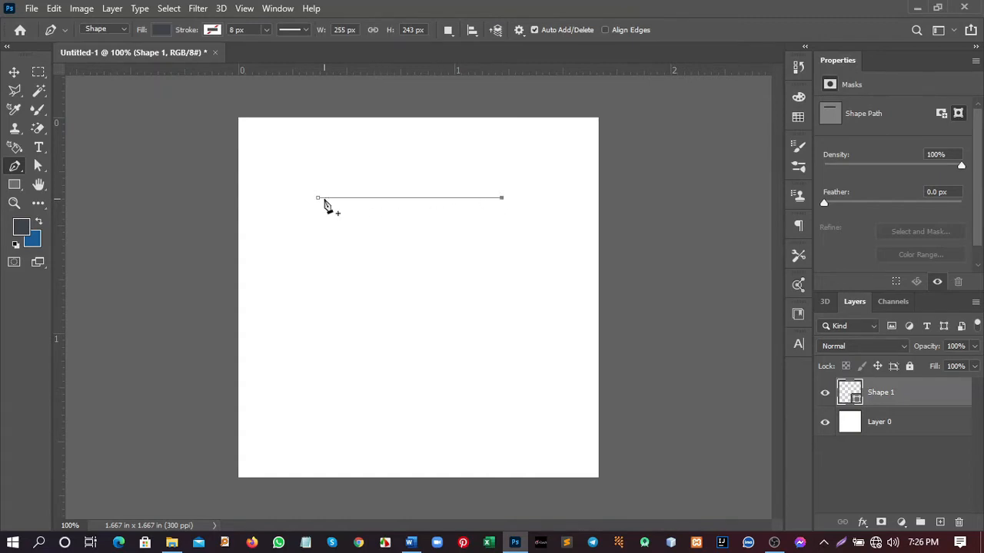
click(324, 351)
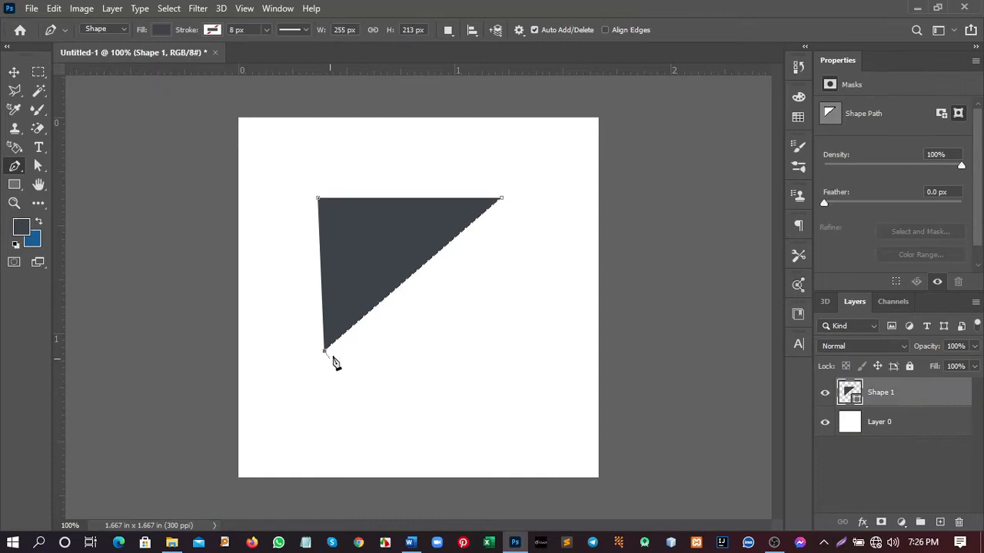
click(319, 201)
click(319, 199)
- Using the Delete Anchor Point tool, try removing the triangle's upper-right point, and remove its lowest point instead
right_click(14, 165)
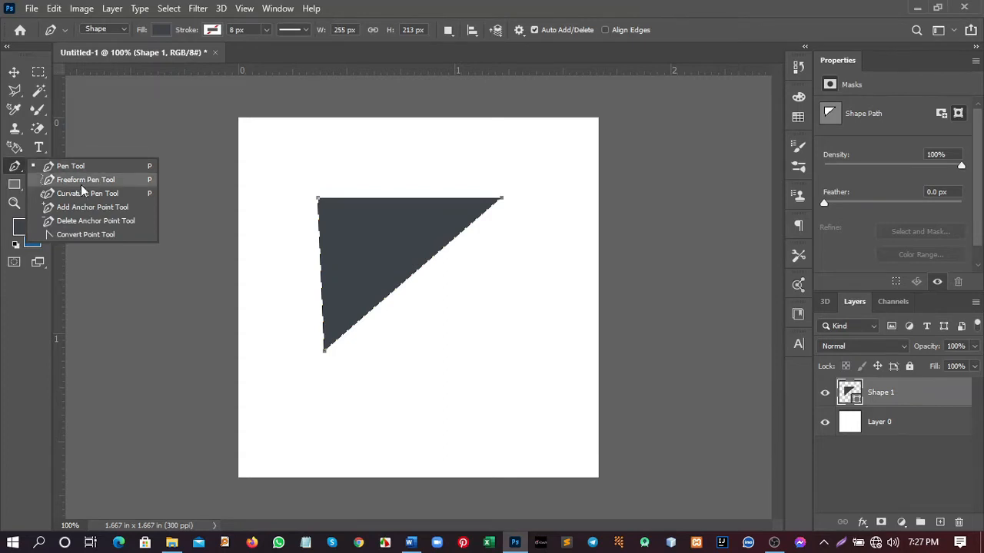
click(91, 220)
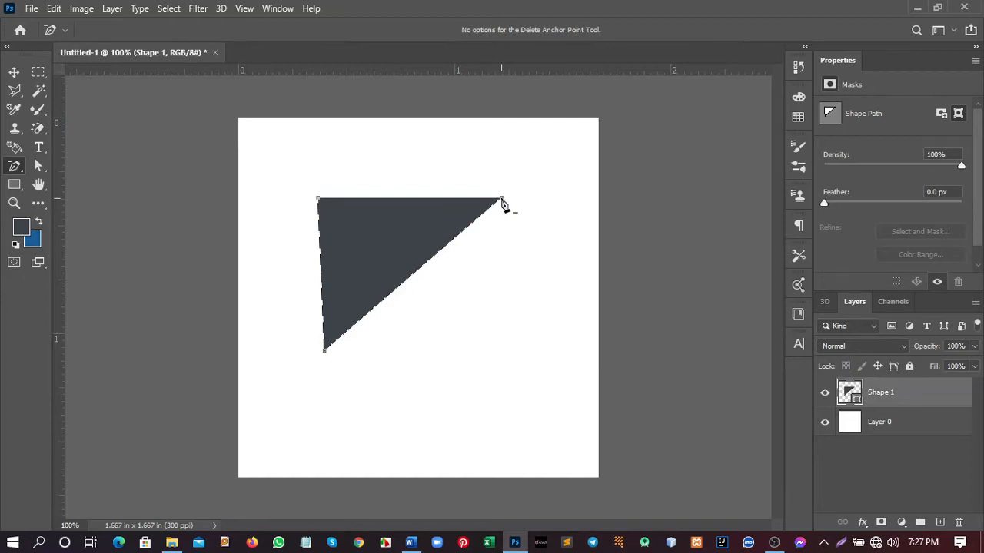
click(501, 200)
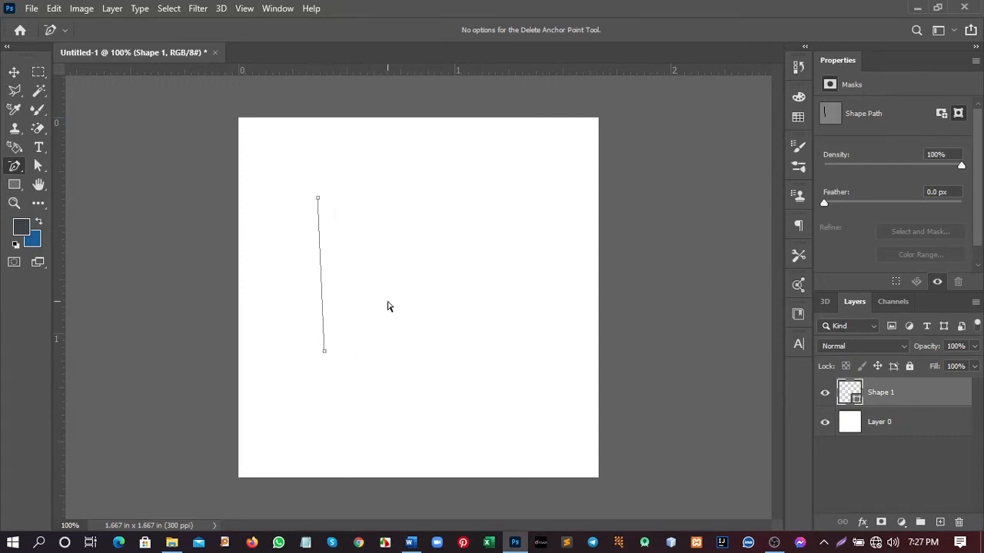
key(ctrl+z)
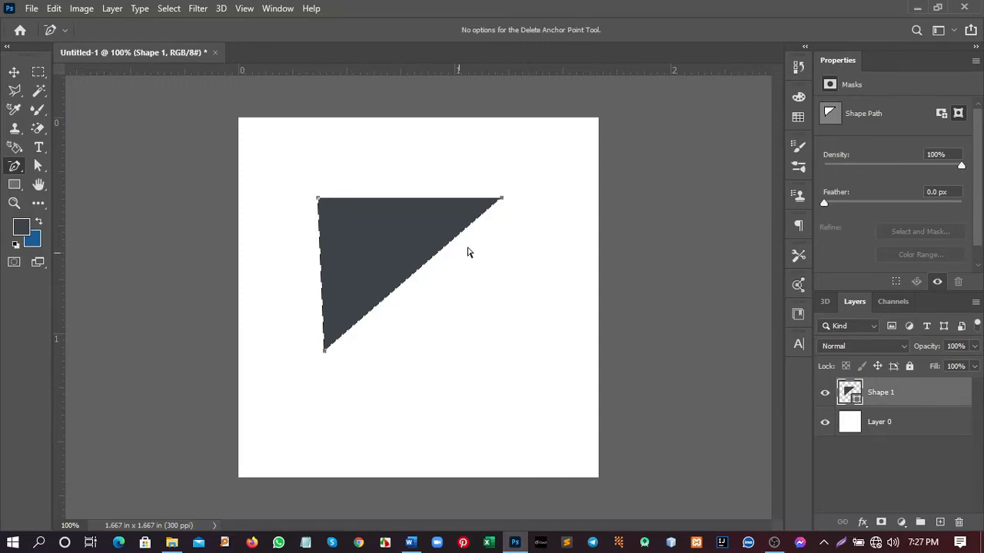
click(326, 357)
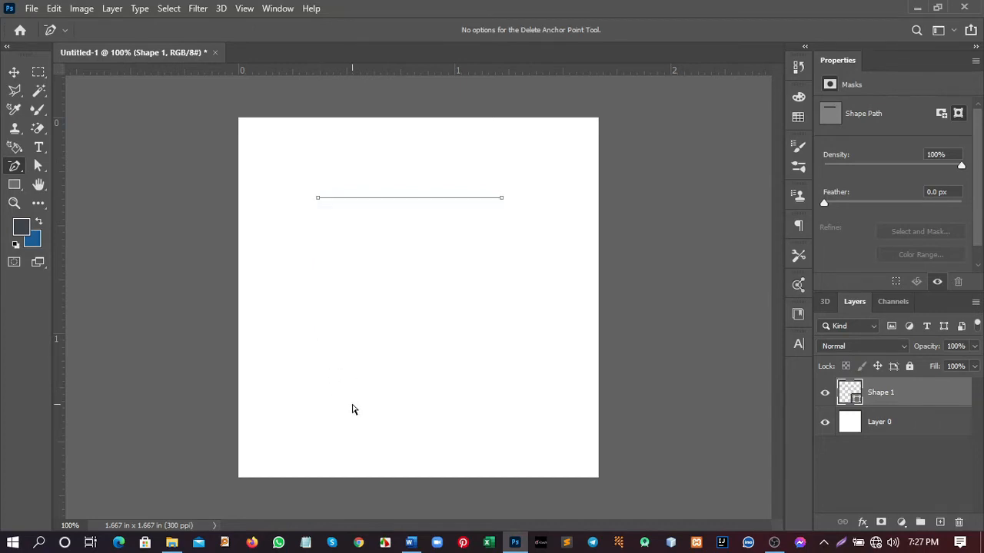
- Draw a closed seven-cornered filled shape about 375 × 300 px with the Pen tool, with a notch on its left side
right_click(14, 166)
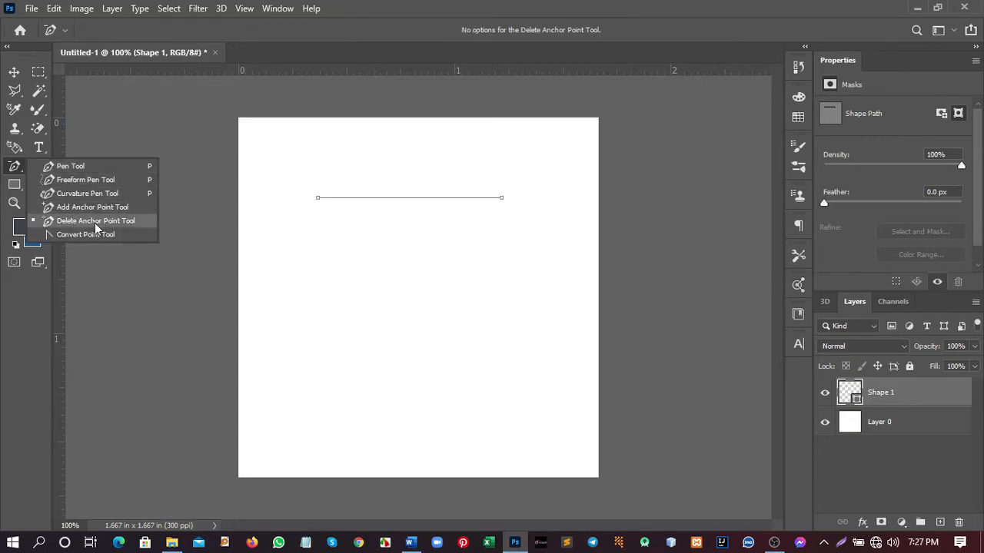
click(83, 166)
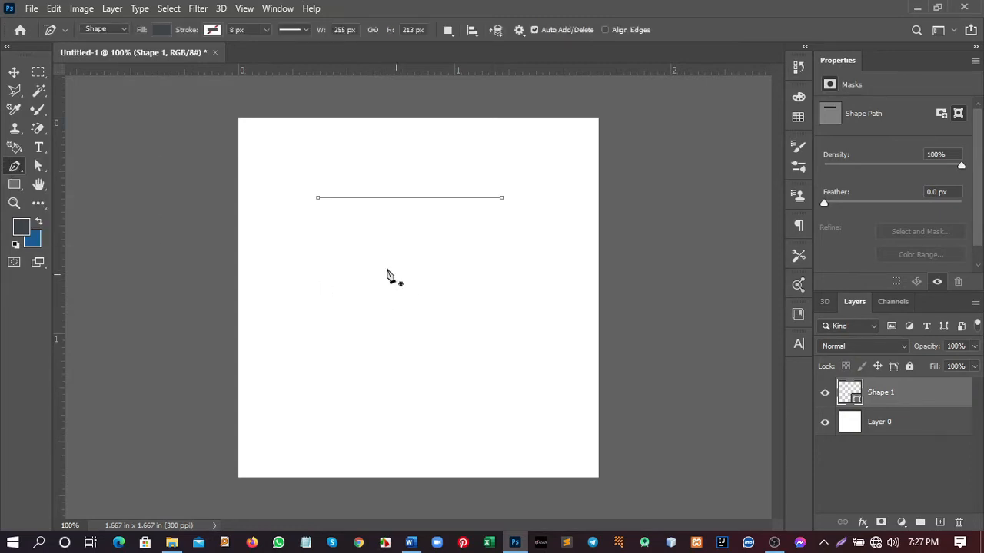
click(356, 256)
click(314, 370)
click(487, 357)
click(535, 210)
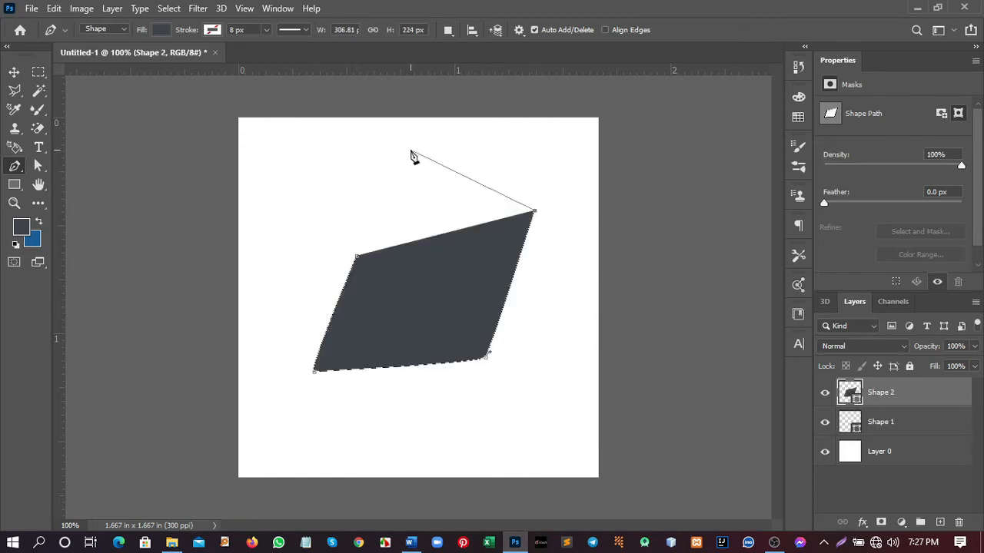
click(407, 157)
click(266, 220)
click(276, 321)
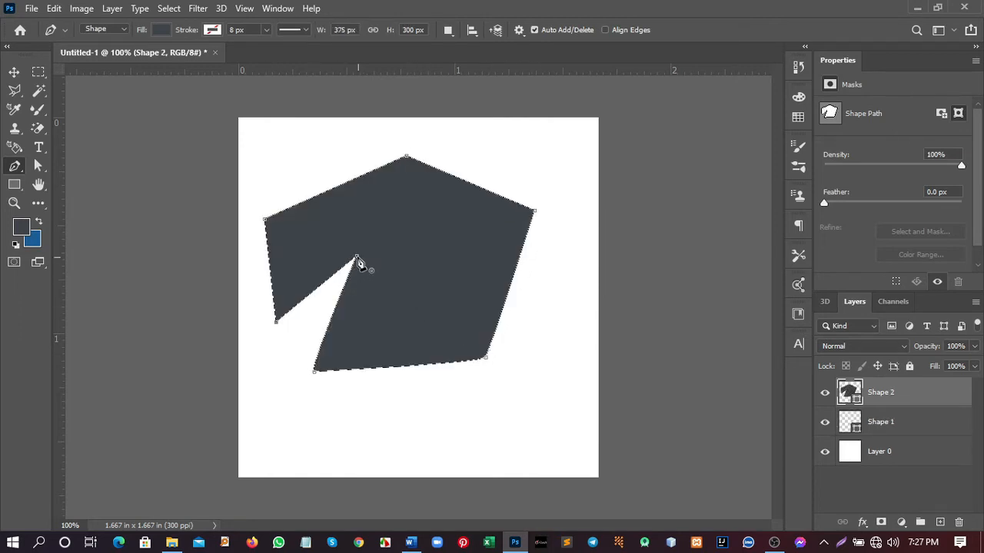
click(357, 257)
- Remove the rightmost corner of the seven-cornered shape with the Delete Anchor Point tool
click(14, 166)
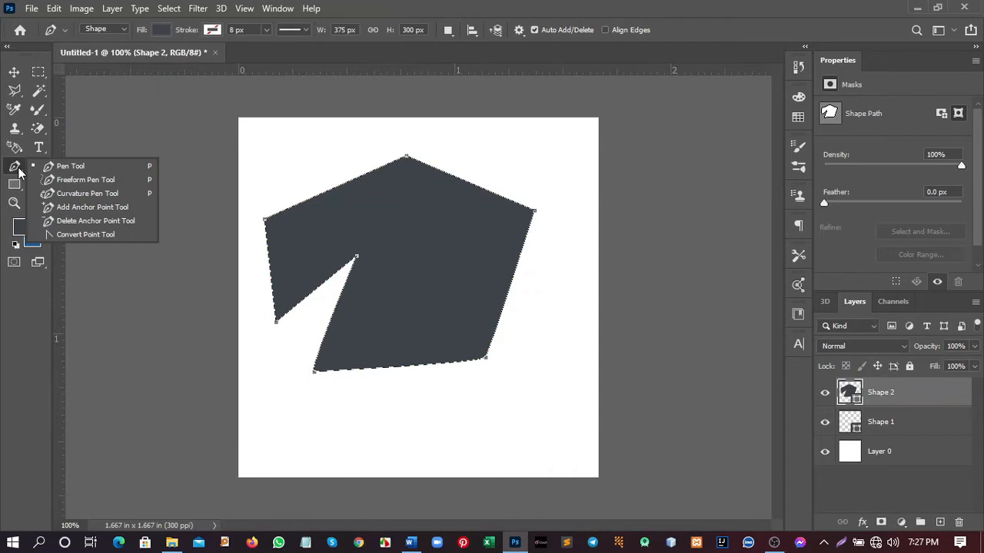
click(77, 220)
click(534, 212)
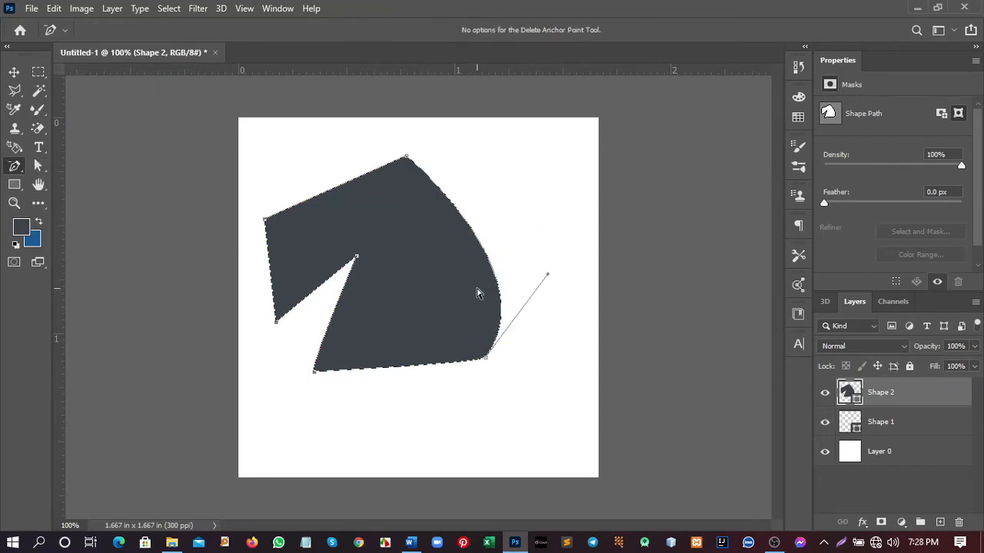
- Add an anchor point near the middle of the shape's curved right edge
right_click(13, 170)
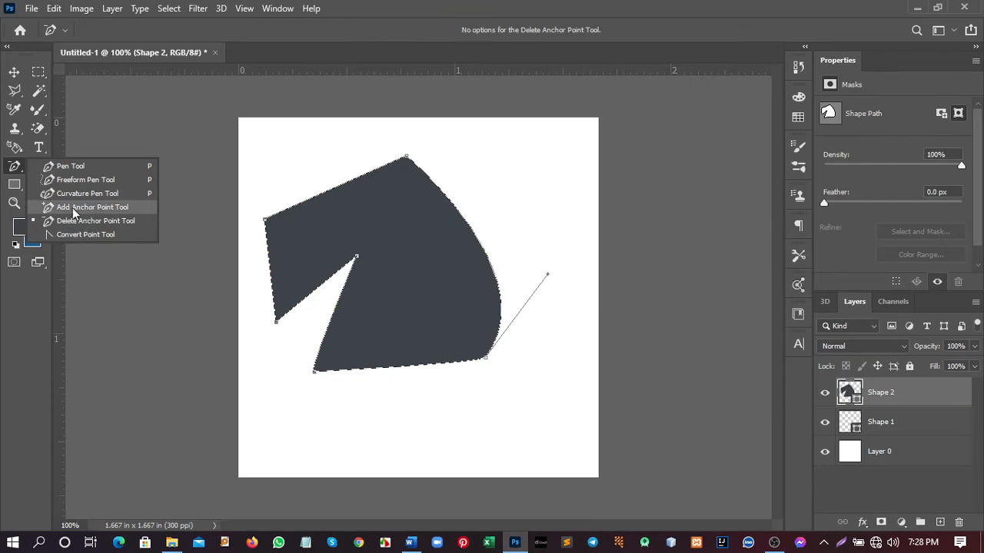
click(72, 207)
click(471, 229)
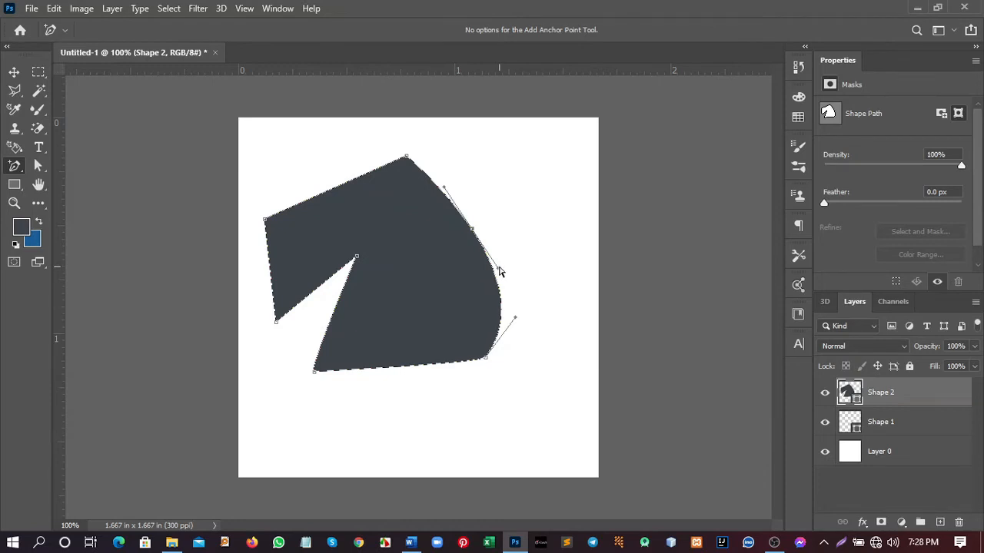
- Pull both direction handles of the added anchor point outward with the Convert Point tool to form two separate bulges
right_click(14, 166)
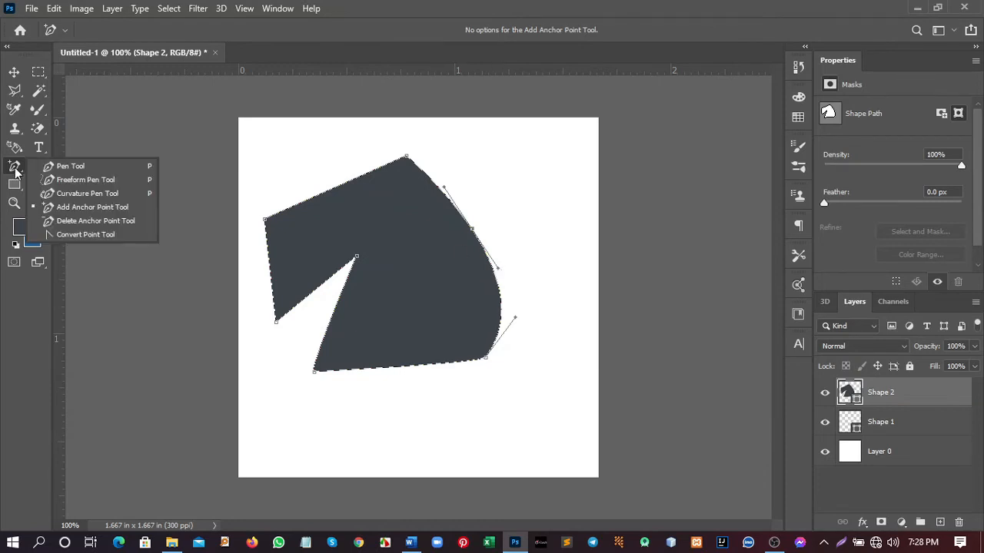
click(74, 233)
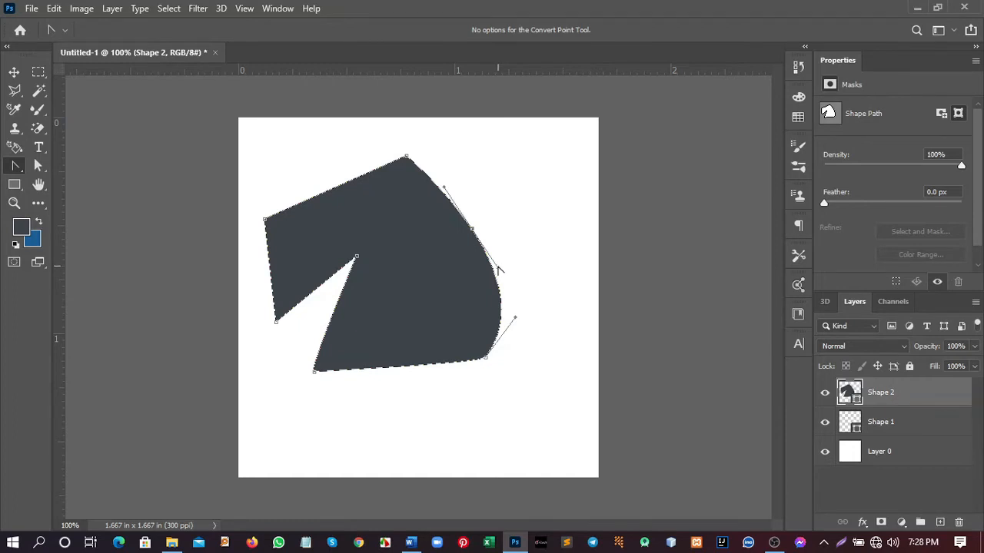
drag(498, 271, 537, 264)
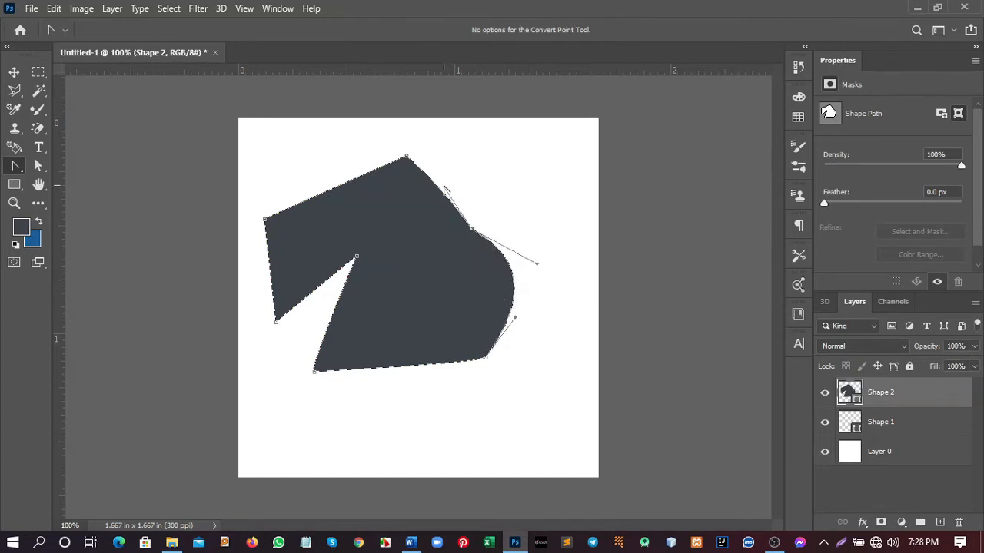
drag(445, 190, 495, 182)
right_click(16, 166)
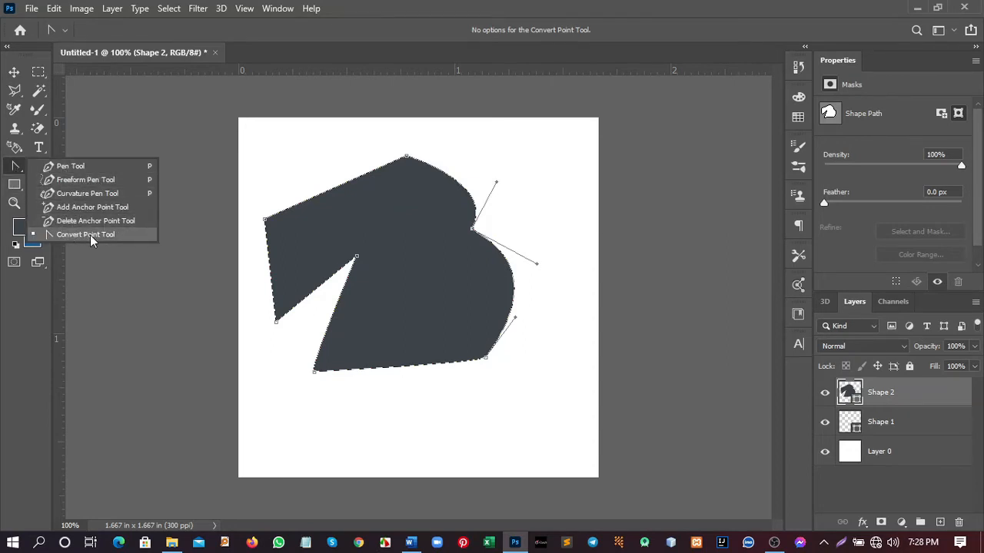
- Draw another filled shape about 250 × 400 px with the Pen tool over the right half of the canvas
click(70, 166)
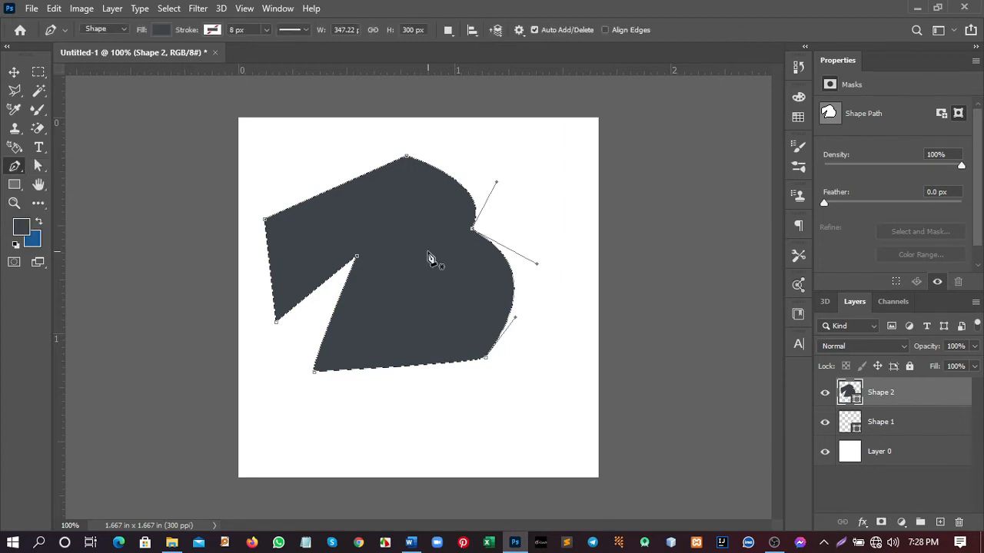
click(380, 428)
click(529, 384)
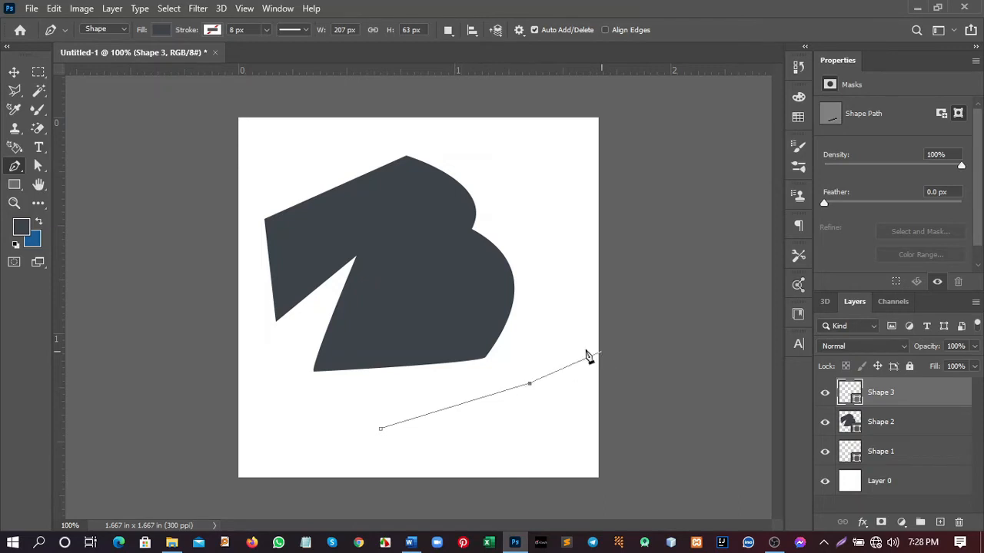
drag(554, 221, 535, 193)
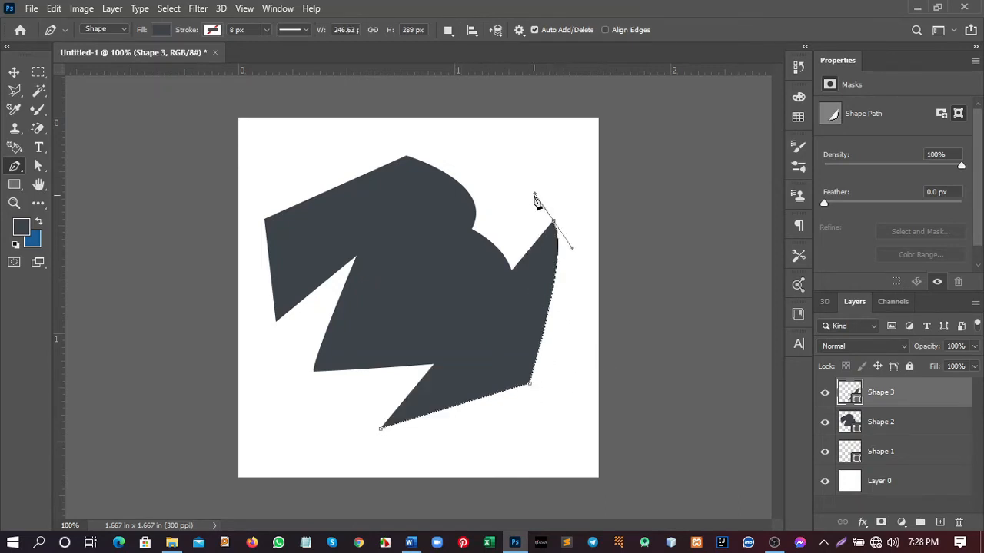
click(505, 146)
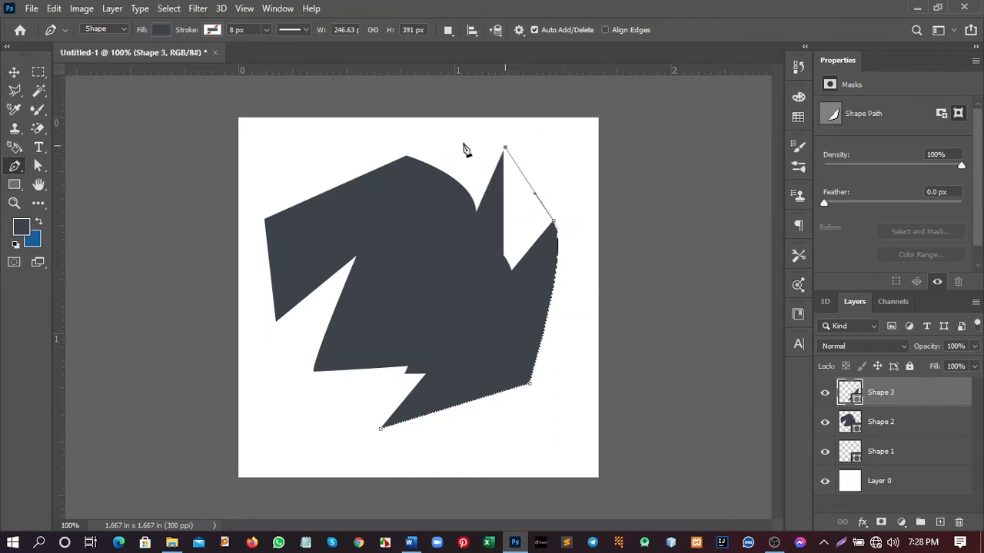
click(378, 143)
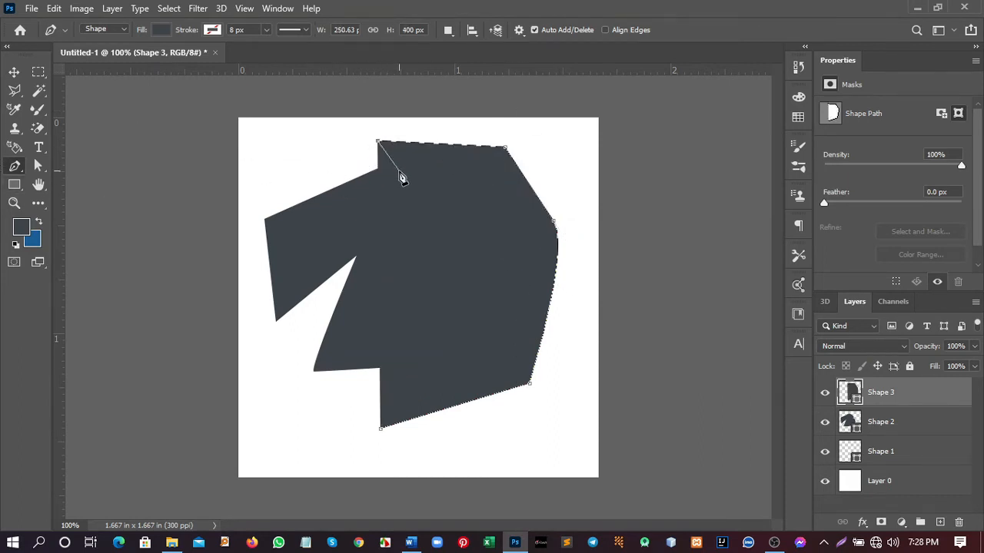
click(300, 206)
- Delete the Shape 3 and Shape 2 layers
key(v)
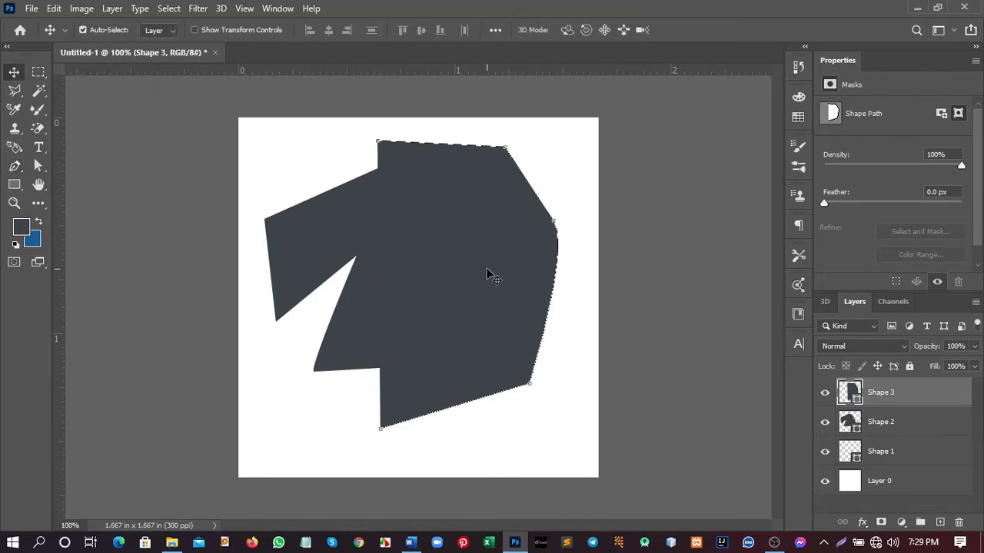
key(Delete)
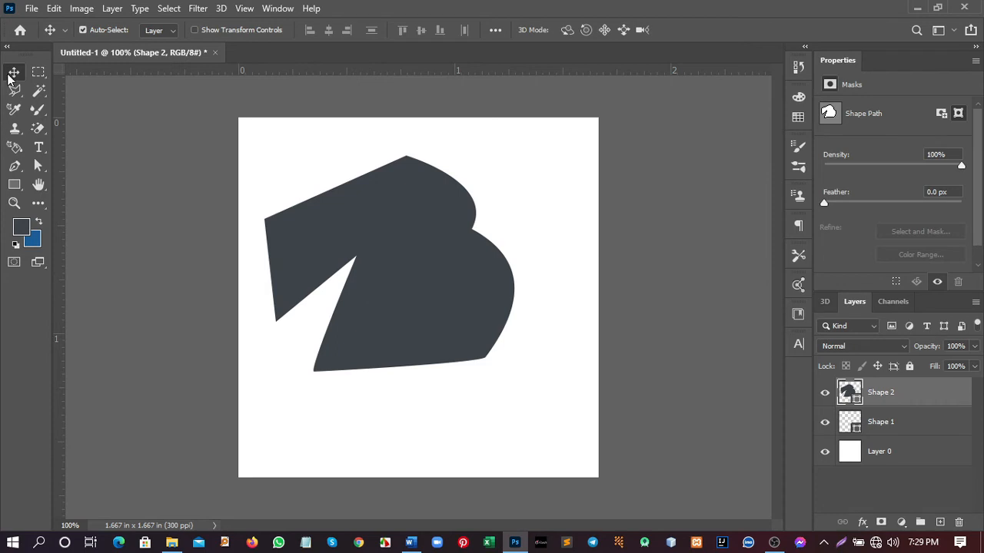
key(Delete)
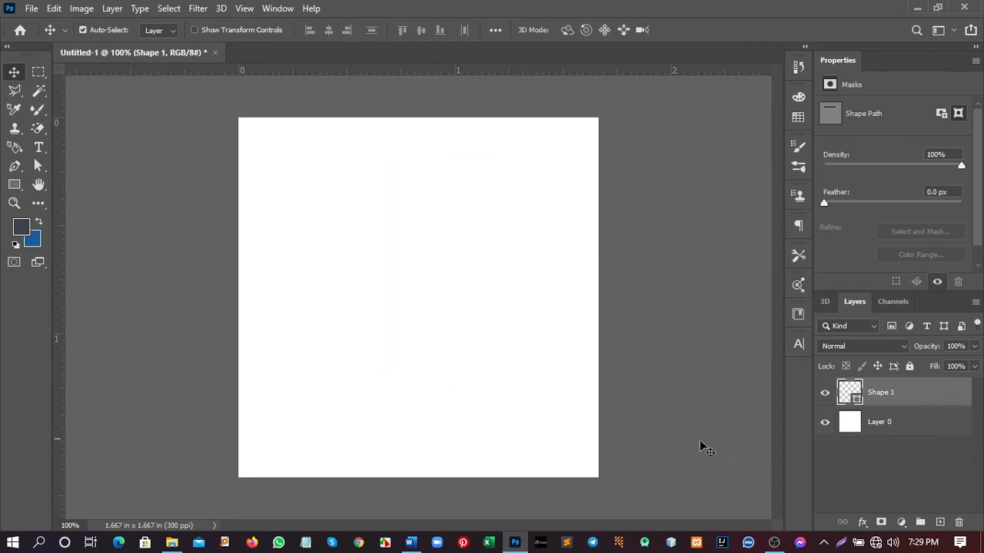
click(773, 543)
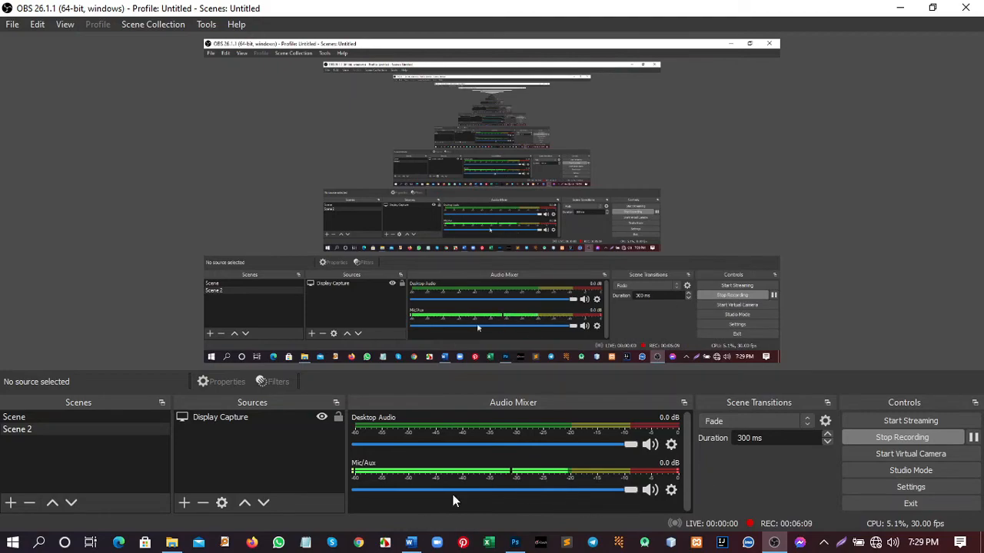
click(515, 543)
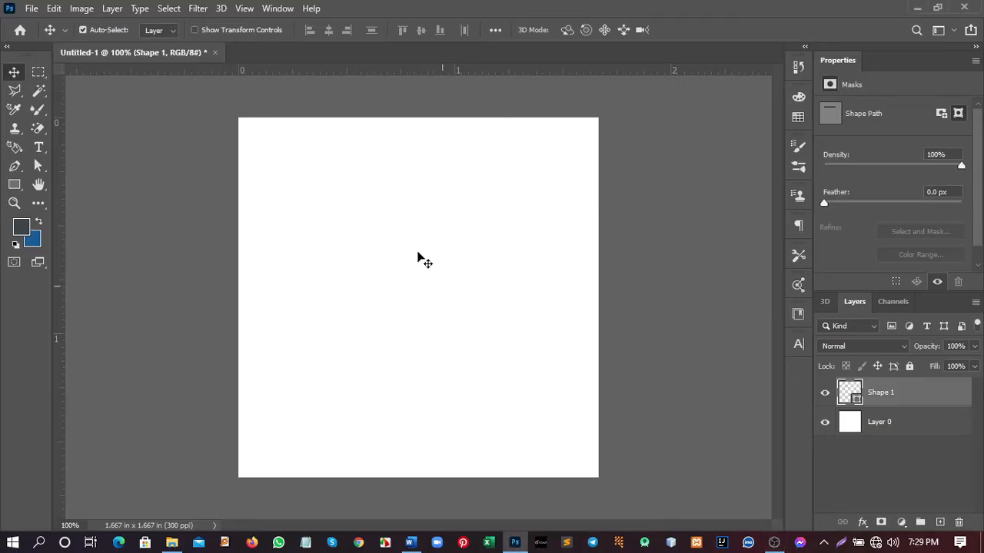
- Try to start a new path on the canvas with the Pen tool
click(14, 171)
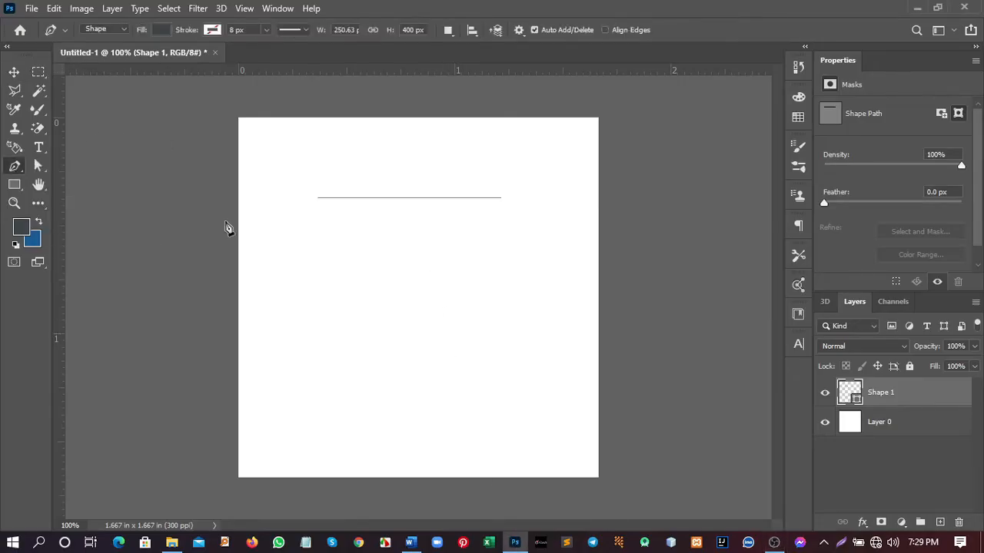
click(361, 374)
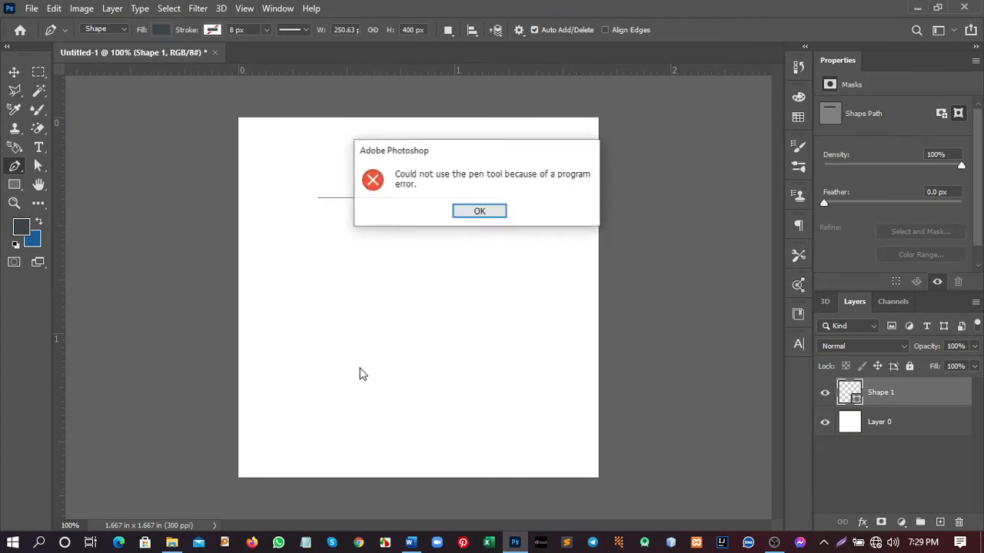
click(478, 210)
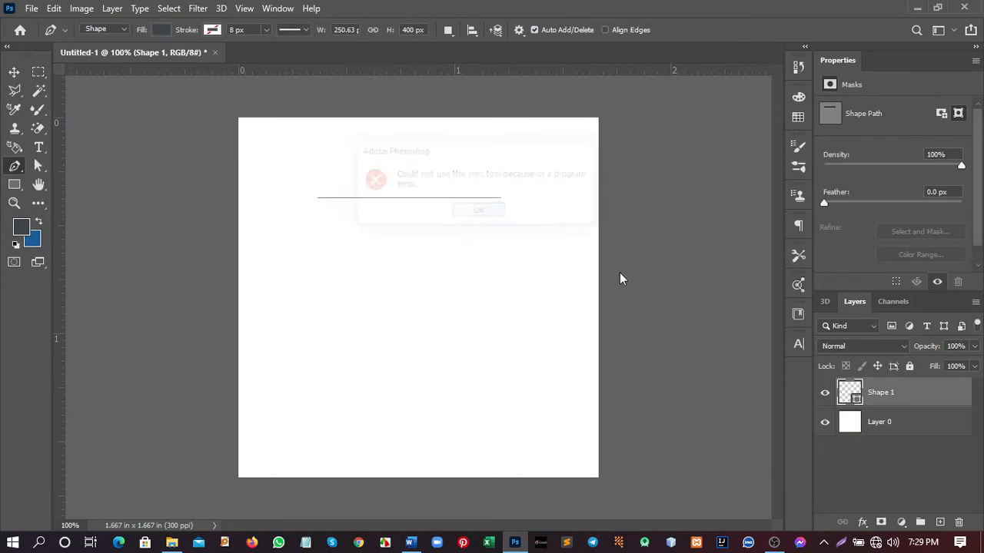
click(13, 71)
click(14, 167)
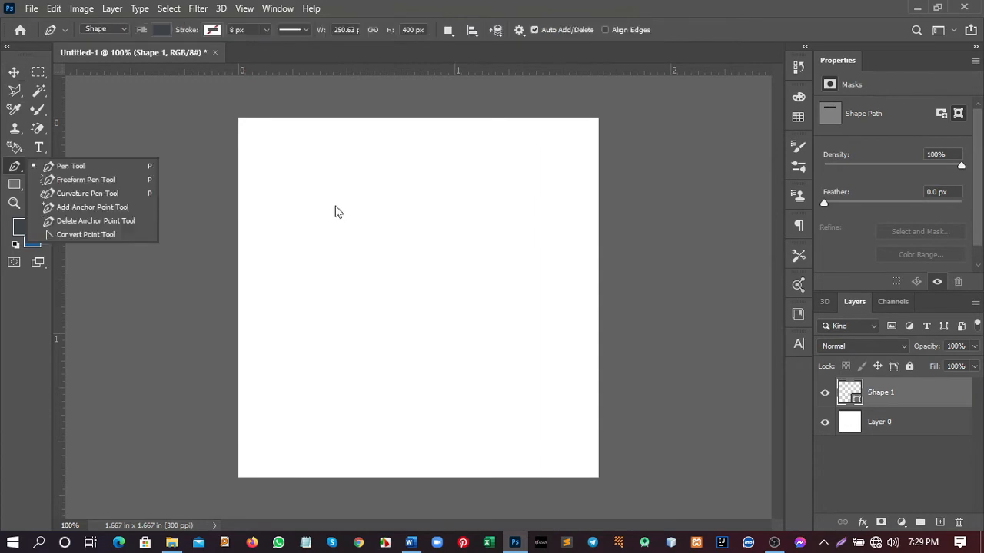
click(332, 246)
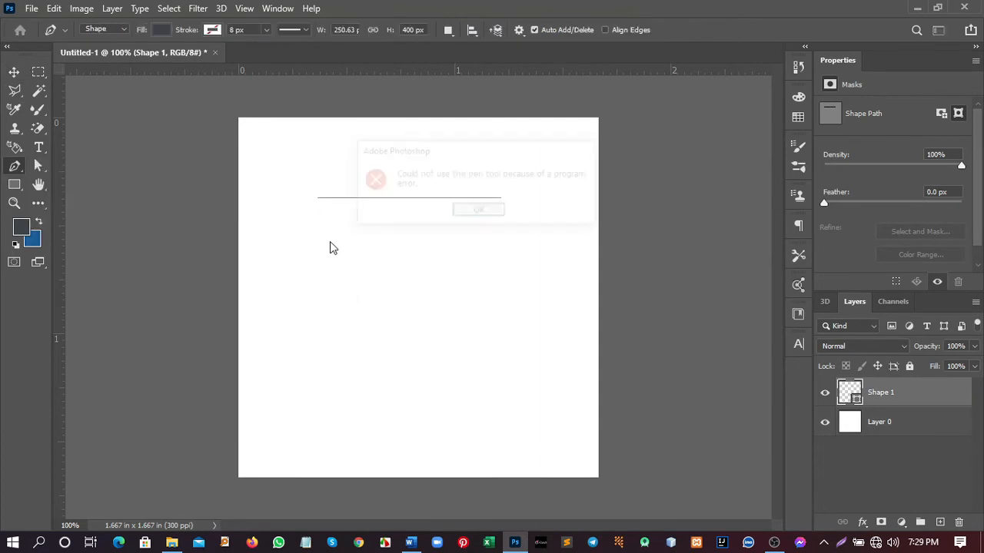
click(480, 212)
- Delete the Shape 1 layer above the white Layer 0
key(v)
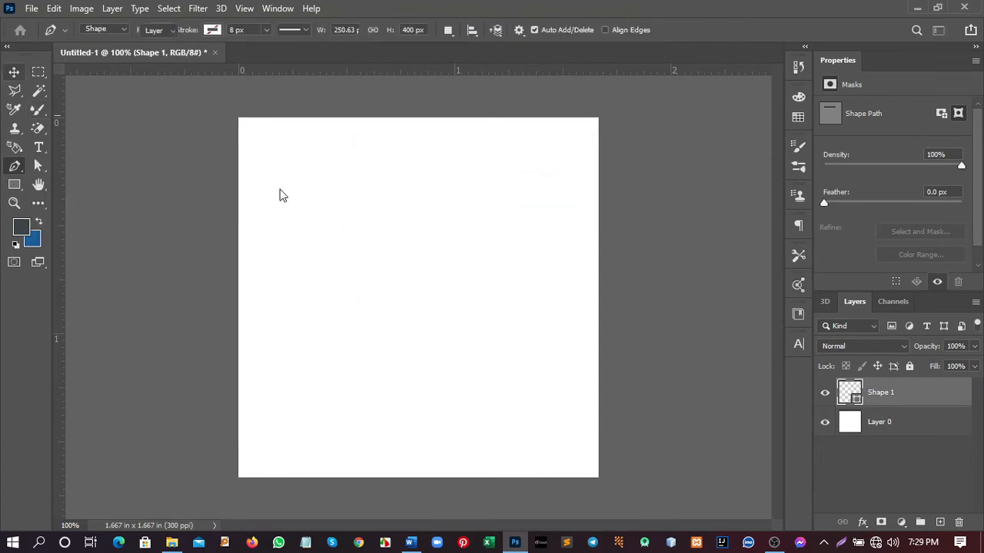
drag(285, 160, 566, 299)
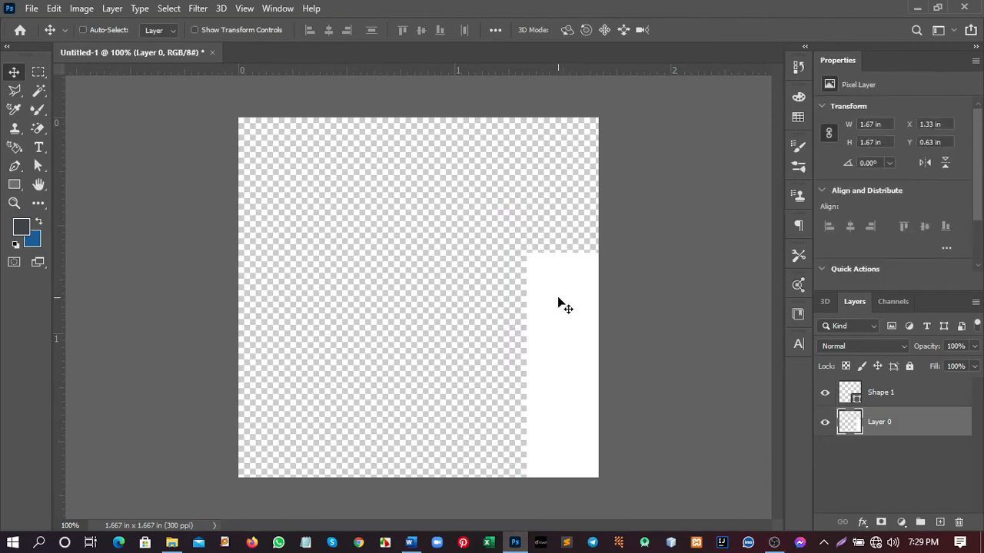
key(ctrl+z)
click(907, 402)
key(Delete)
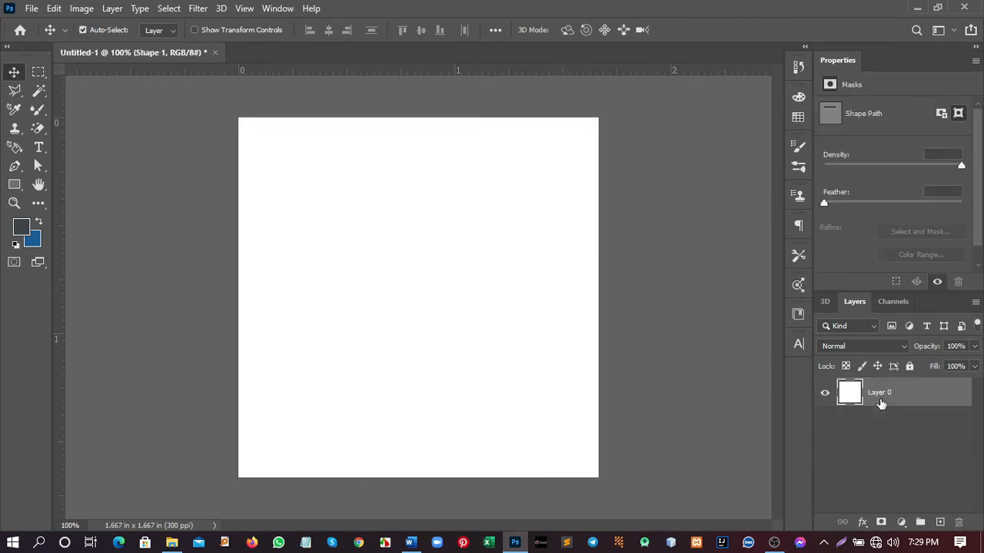
- Draw a thin two-point filled shape about 235 × 21 px with the Pen tool, pulling direction handles from its second anchor
click(15, 165)
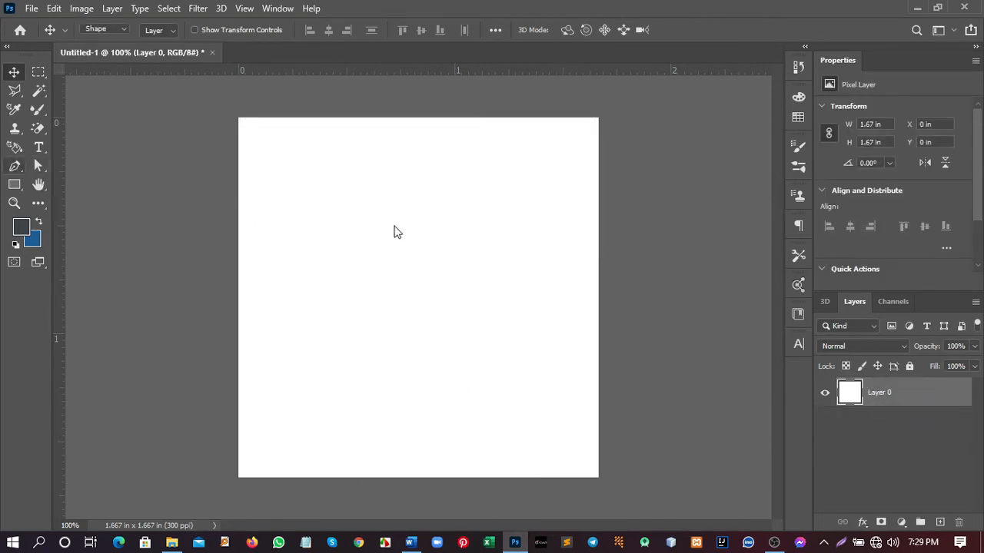
click(338, 230)
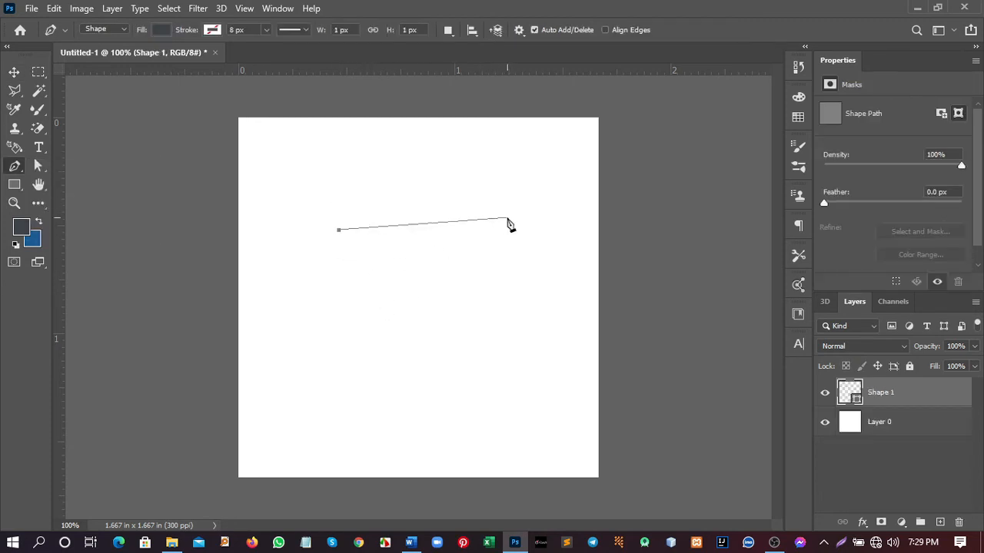
drag(507, 220, 532, 197)
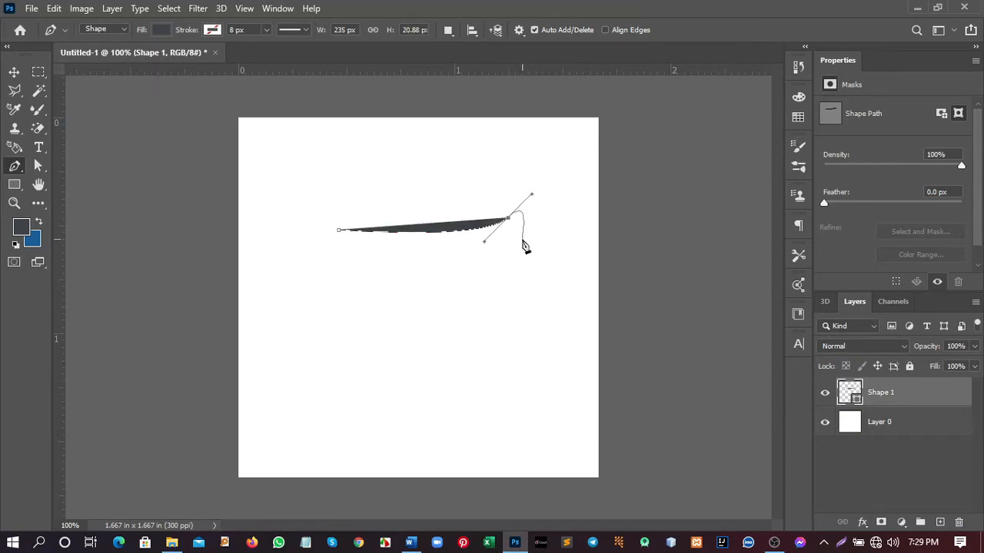
- Undo the stray new anchor point and the curved segment, back to the path's starting anchor
right_click(16, 169)
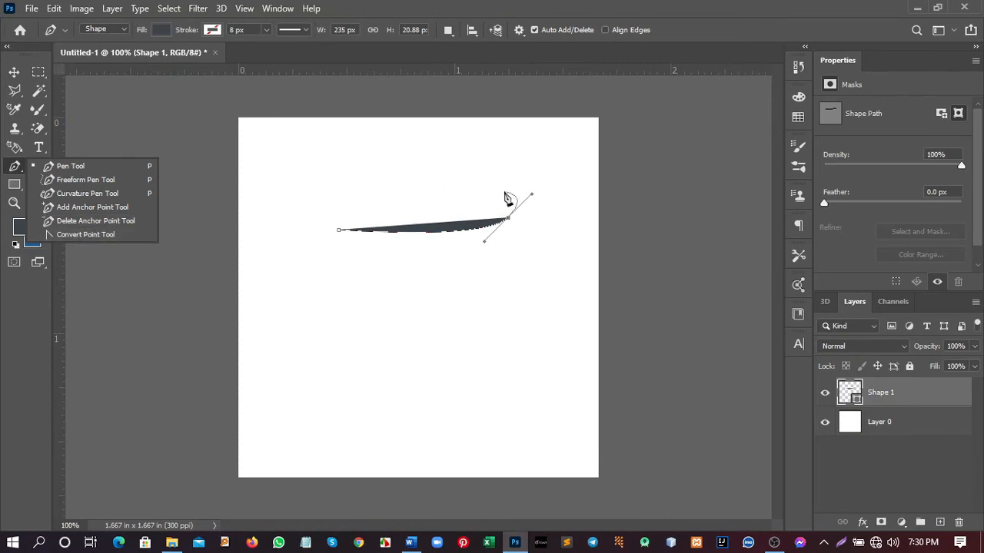
click(234, 247)
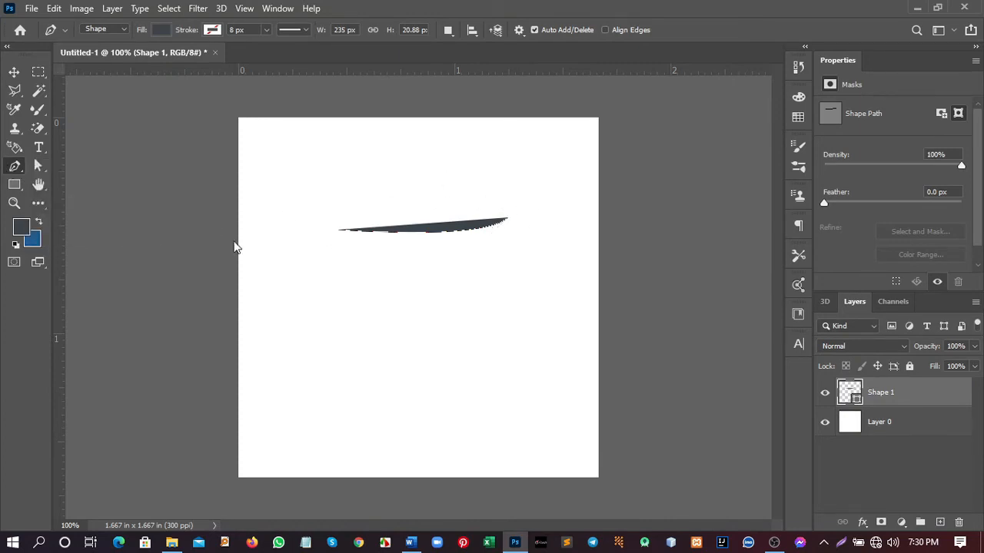
click(503, 221)
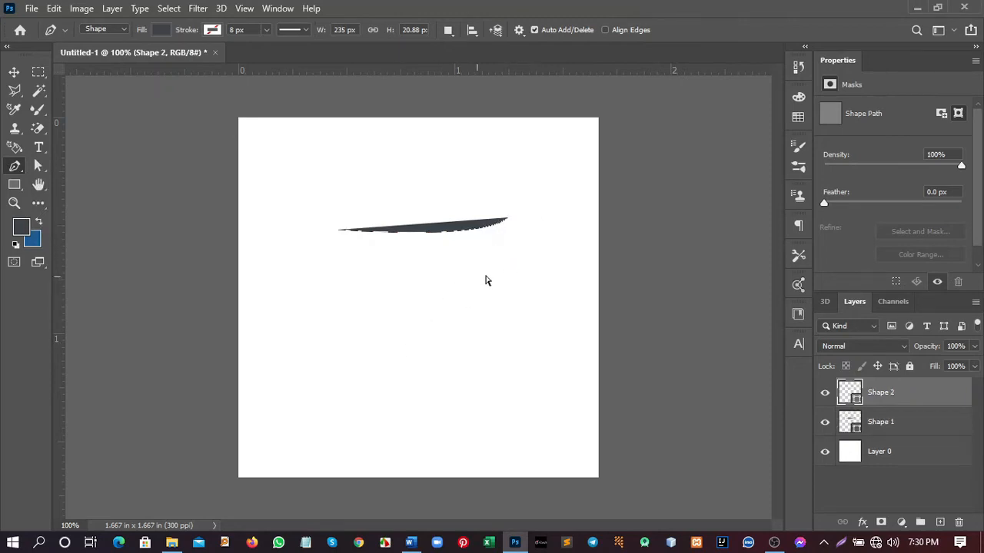
key(ctrl+z)
key(ctrl+z)
- Place a second anchor lower right of the first and pull its lower handle down-left, forming a bowl about 206 × 88 px
mouse_move(487, 267)
mouse_down()
mouse_move(500, 247)
mouse_move(501, 262)
mouse_up()
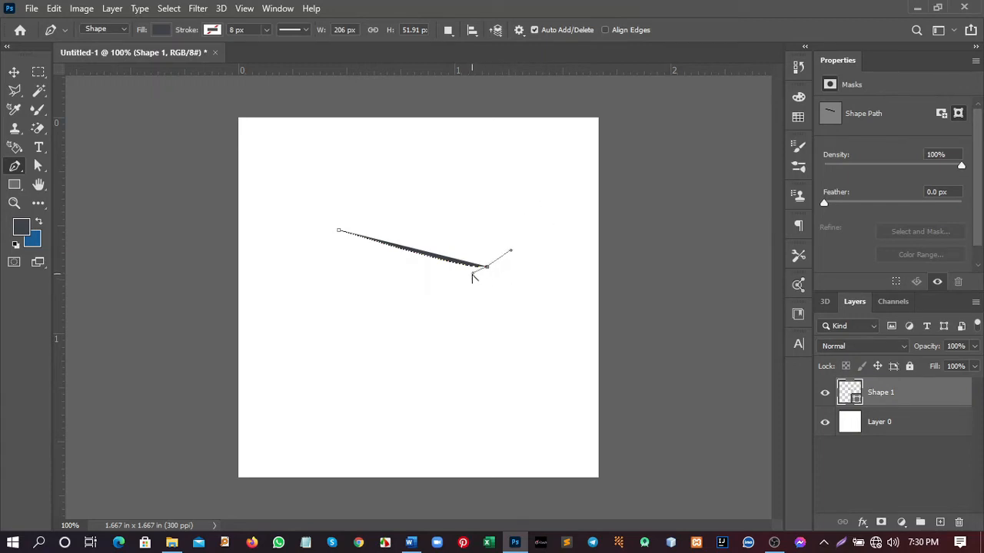
mouse_move(473, 276)
mouse_down()
mouse_move(410, 323)
mouse_move(443, 311)
mouse_move(373, 340)
mouse_move(441, 312)
mouse_move(377, 345)
mouse_move(424, 319)
mouse_move(403, 332)
mouse_up()
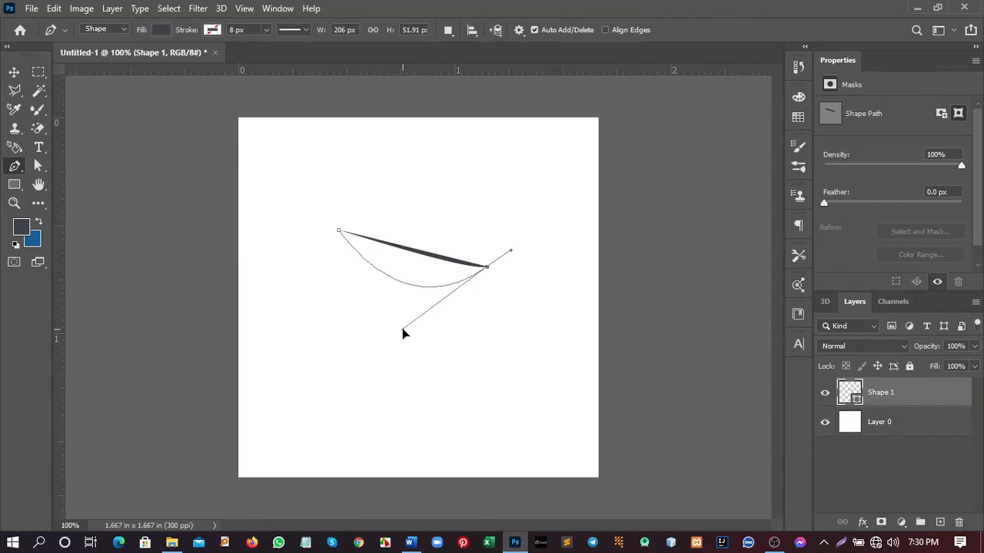
mouse_move(403, 331)
mouse_down()
mouse_move(434, 297)
mouse_move(376, 341)
mouse_move(386, 355)
mouse_move(415, 337)
mouse_move(401, 343)
mouse_up()
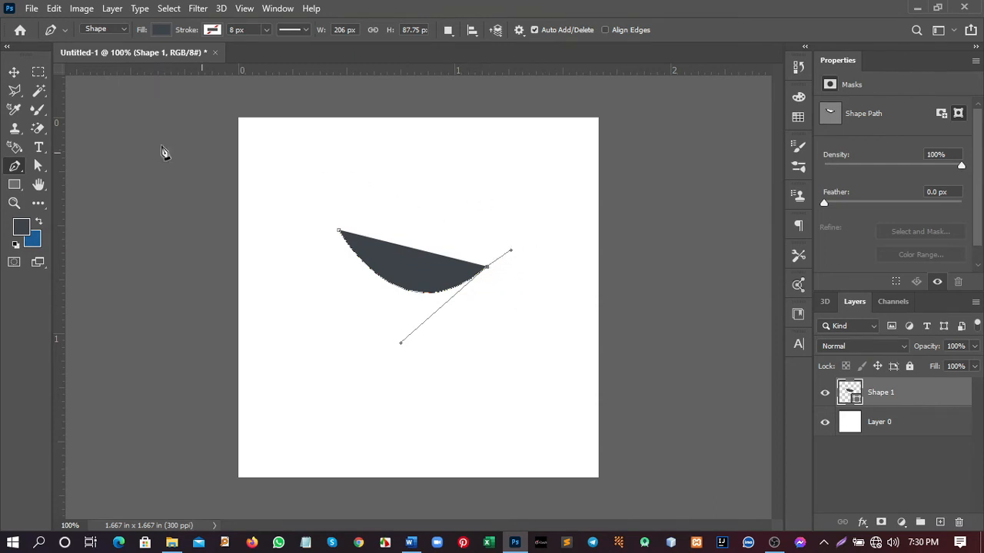
- Extend the bowl shape's lower direction handle farther down-left with the Convert Point tool, deepening the curve to about 92 px
right_click(14, 165)
click(79, 233)
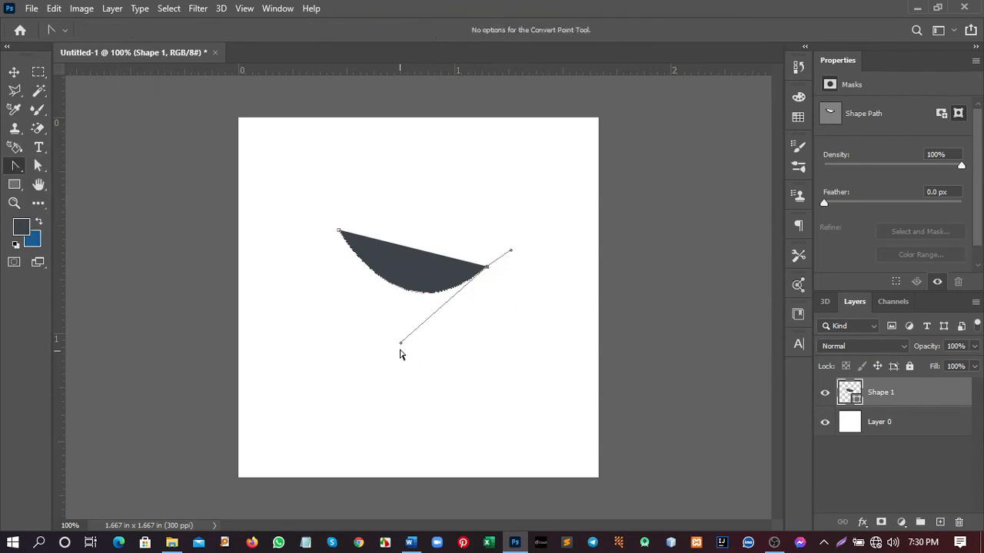
drag(401, 343, 377, 350)
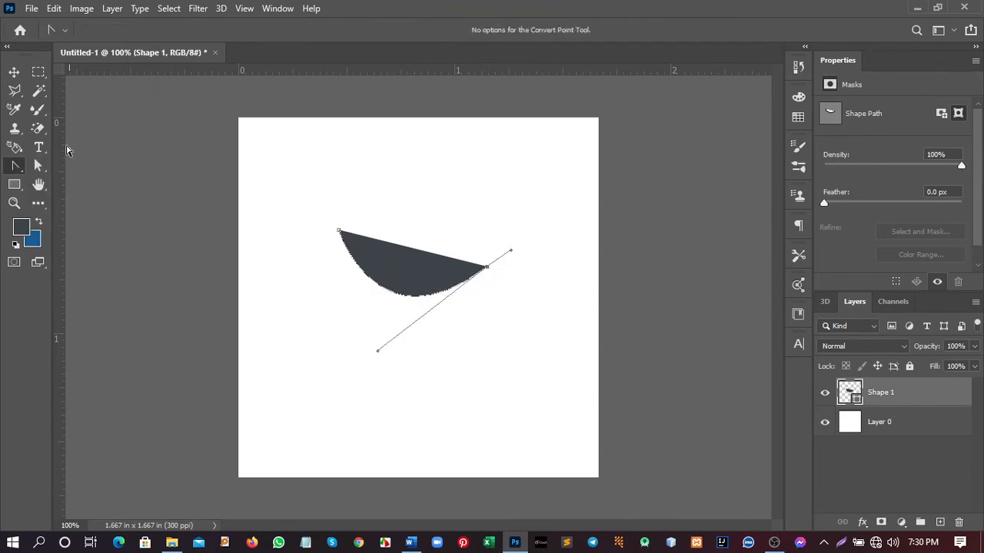
- Draw a closed irregular filled shape about 372 × 393 px around most of the canvas with the Freeform Pen tool
right_click(11, 172)
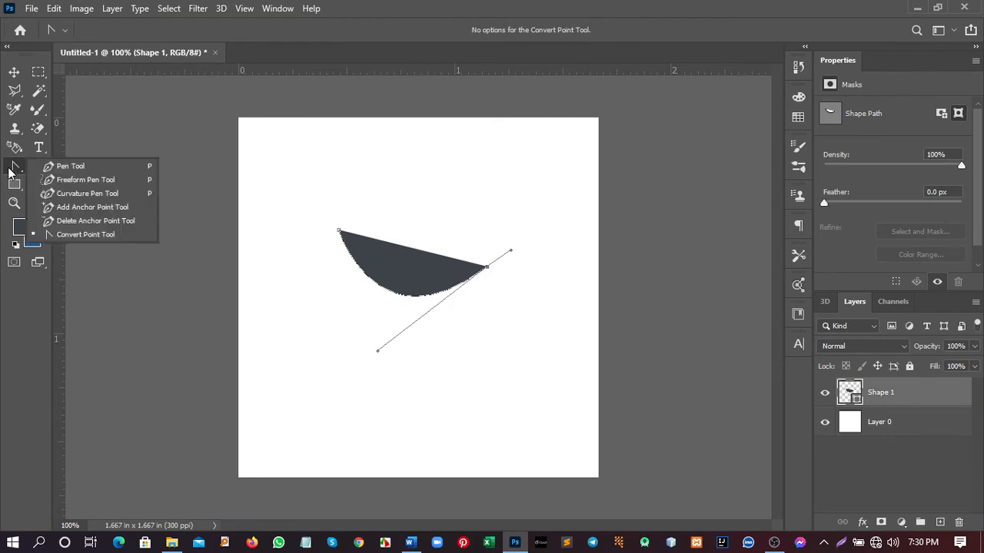
click(89, 179)
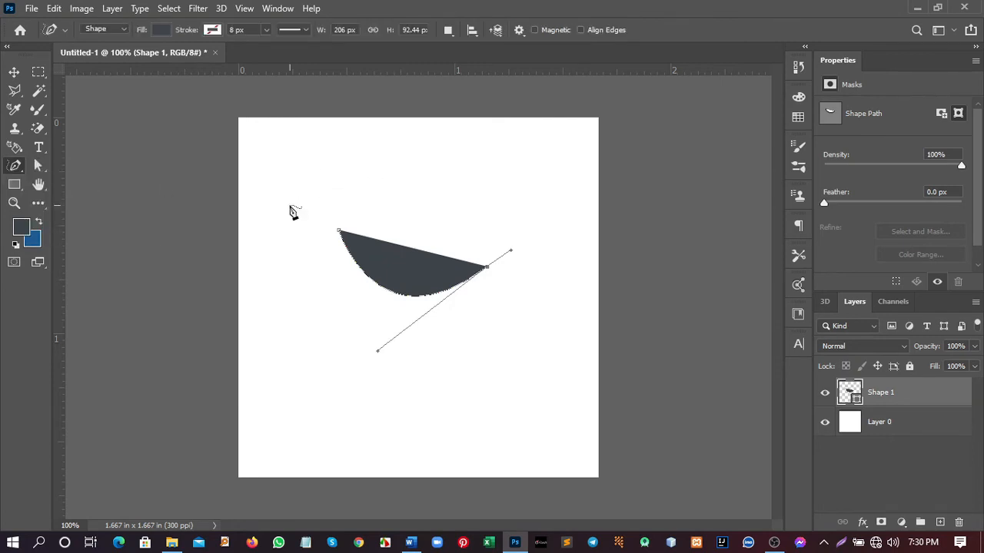
mouse_move(290, 203)
mouse_down()
mouse_move(367, 155)
mouse_move(467, 162)
mouse_move(527, 192)
mouse_move(545, 298)
mouse_move(478, 378)
mouse_move(463, 421)
mouse_move(338, 416)
mouse_move(290, 204)
mouse_up()
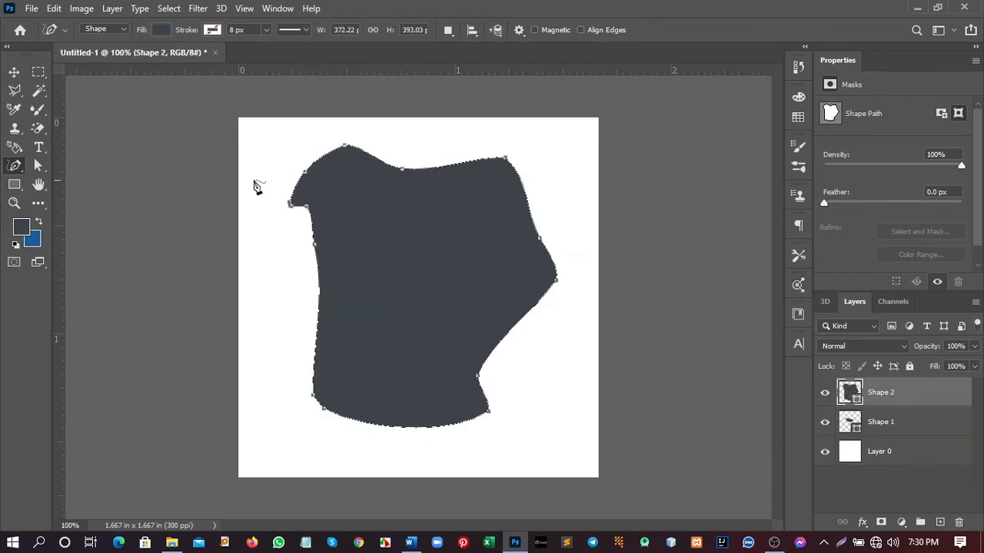
- Draw a freehand Lasso selection around all but the lower edge of the irregular shape, and deselect it
click(35, 92)
click(15, 92)
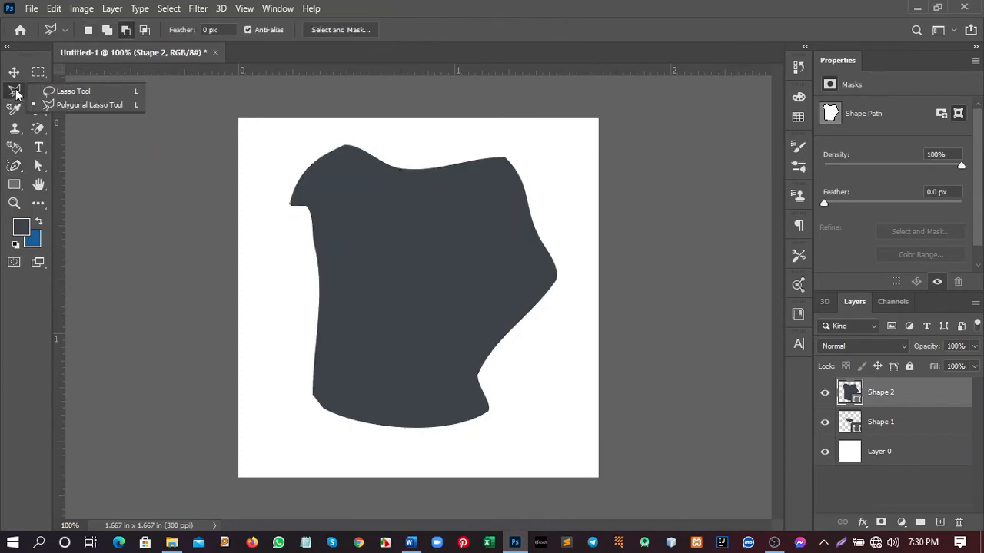
click(74, 91)
mouse_move(271, 350)
mouse_down()
mouse_move(262, 248)
mouse_move(274, 179)
mouse_move(326, 129)
mouse_move(490, 176)
mouse_move(574, 329)
mouse_move(414, 396)
mouse_move(314, 378)
mouse_move(274, 355)
mouse_up()
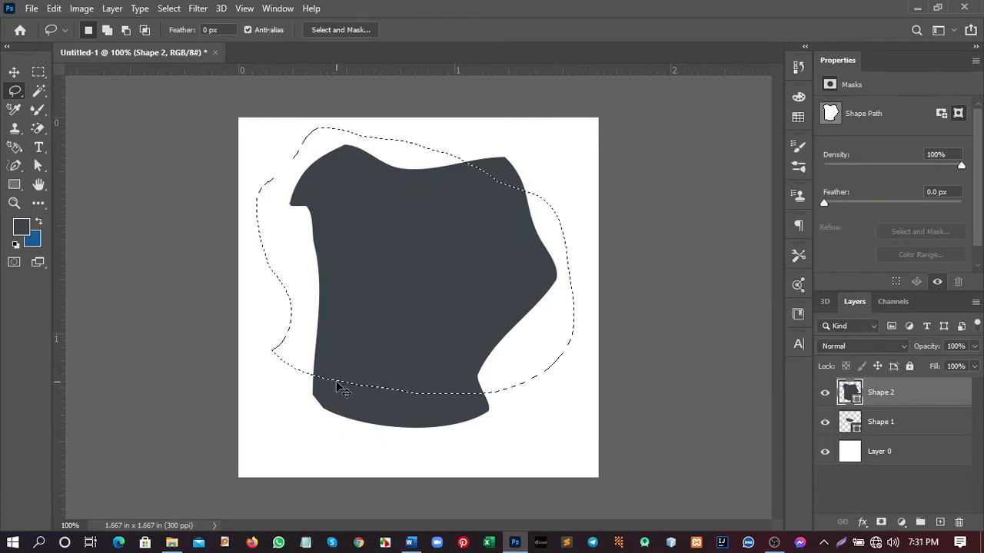
key(ctrl+d)
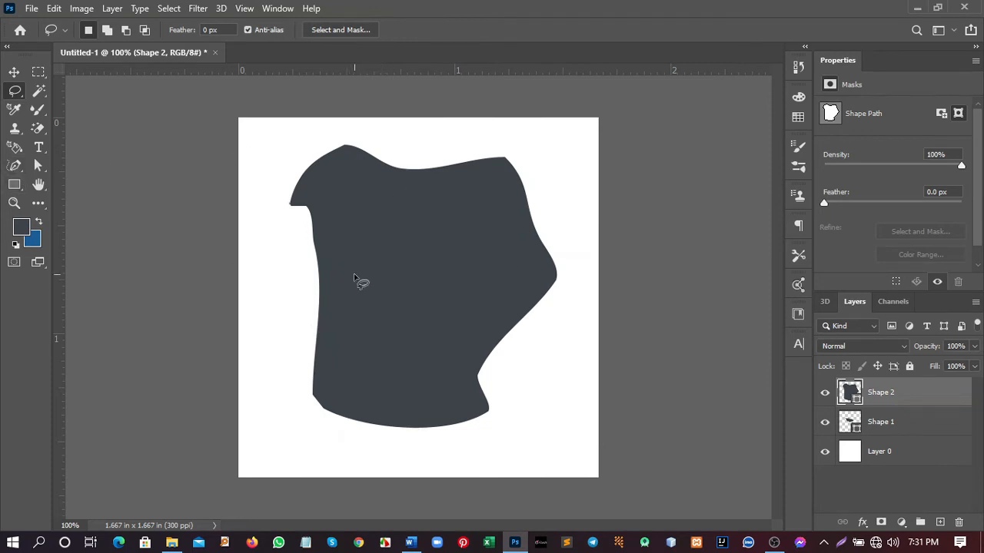
- Delete both shape layers and draw a closed four-point rounded shape about 156 × 145 px in the canvas's upper left with the Curvature Pen tool
key(Delete)
key(Delete)
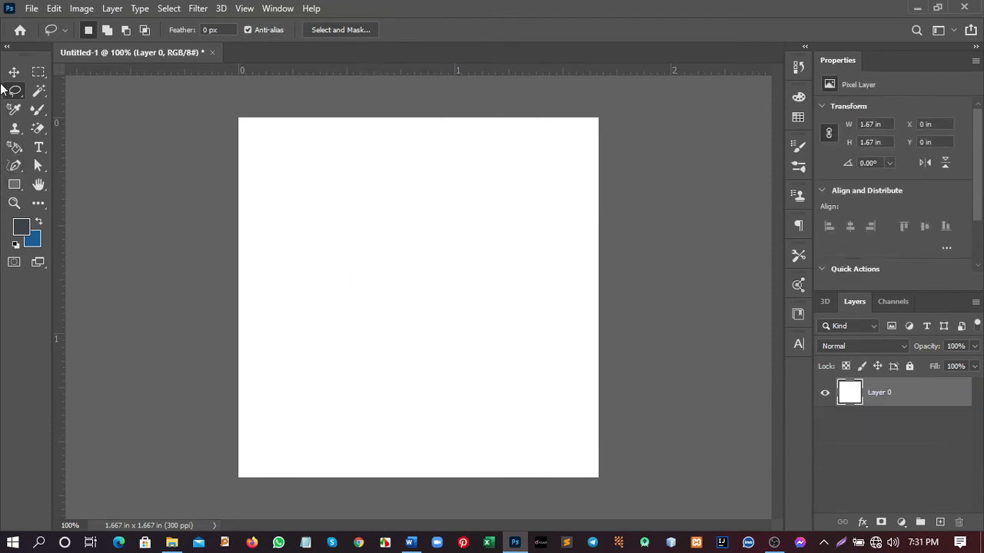
key(p)
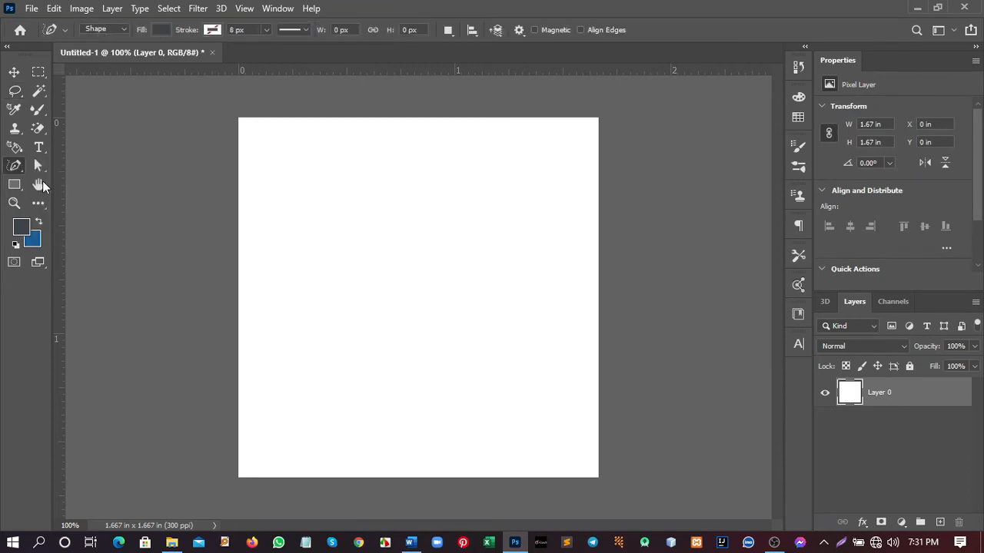
right_click(12, 168)
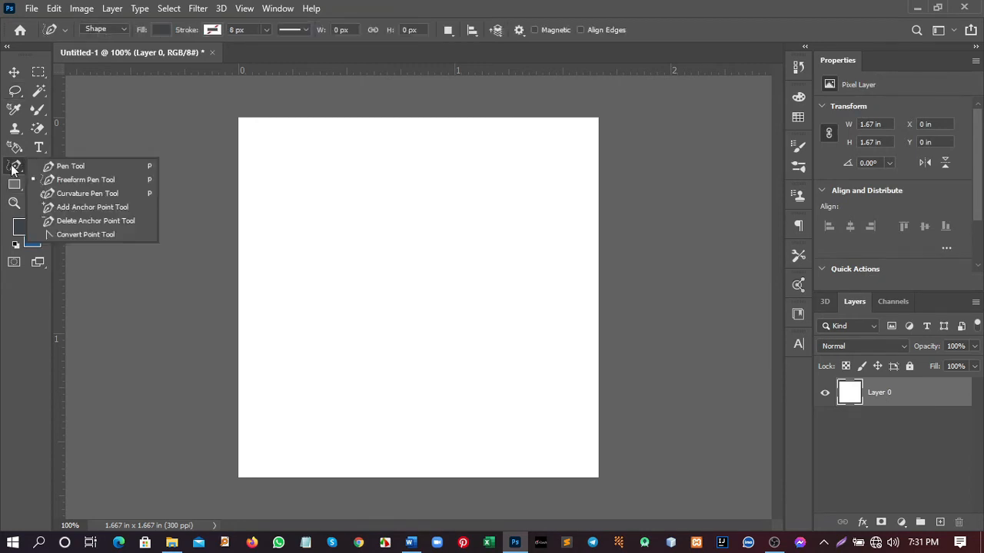
click(76, 193)
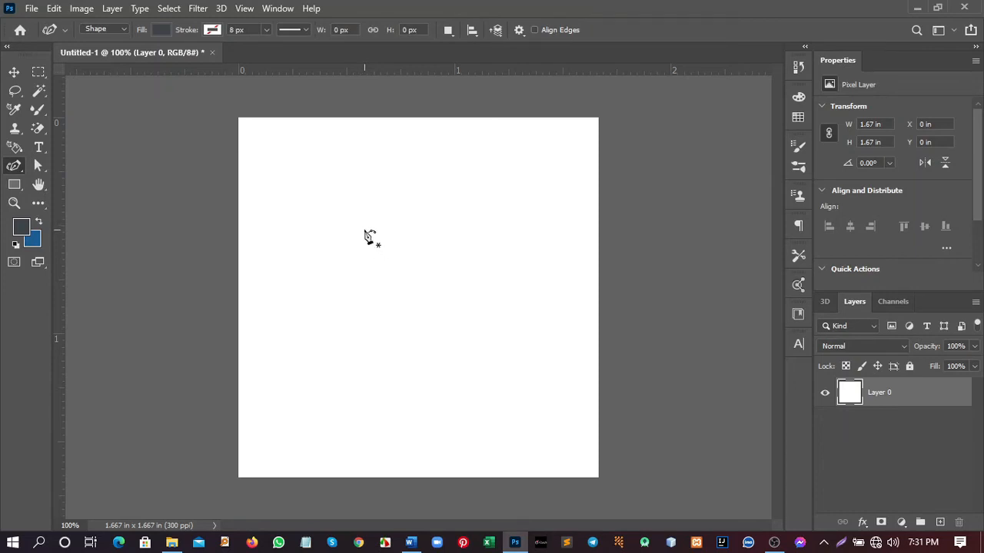
click(316, 202)
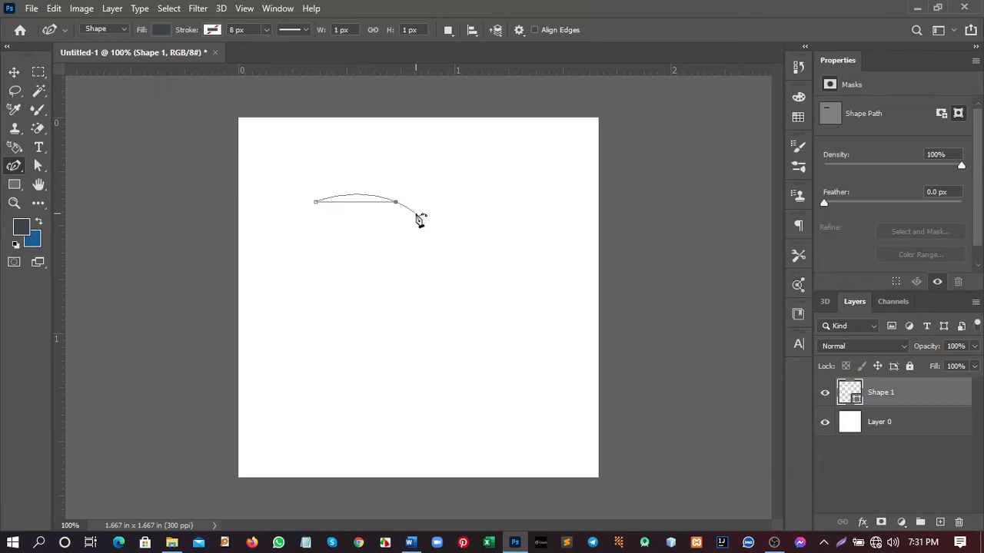
click(398, 267)
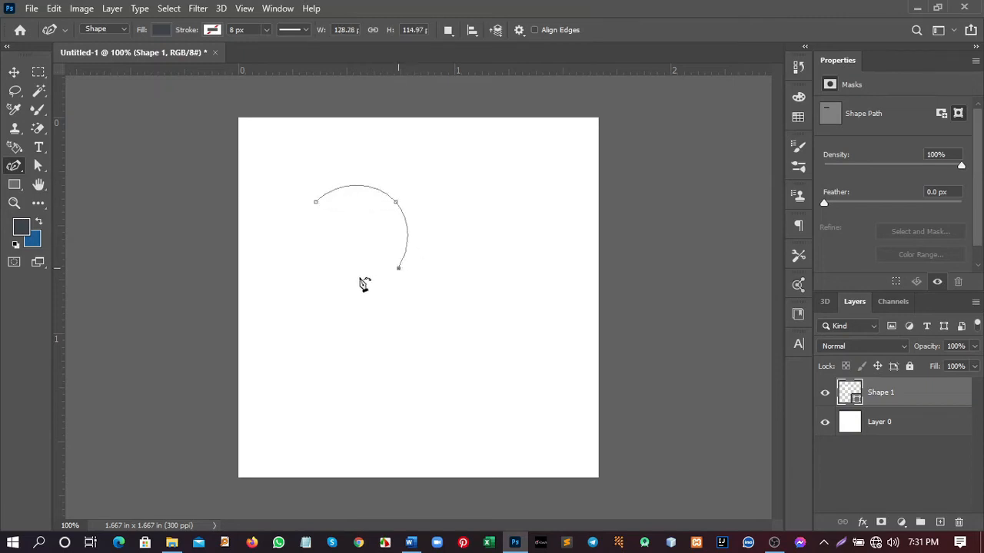
click(302, 267)
click(317, 202)
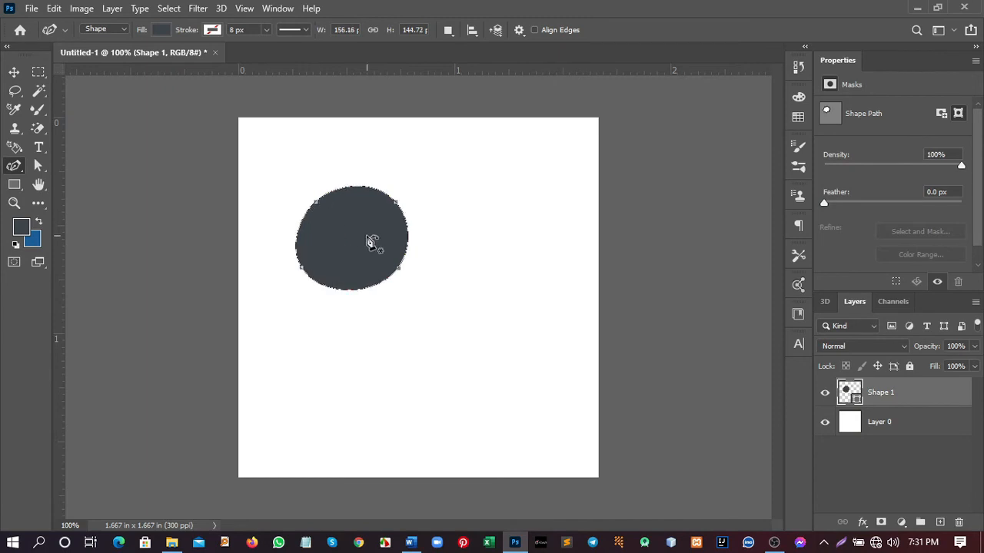
- Move the rounded shape slightly right and back up-left with the Move tool, and delete it
click(14, 72)
click(439, 300)
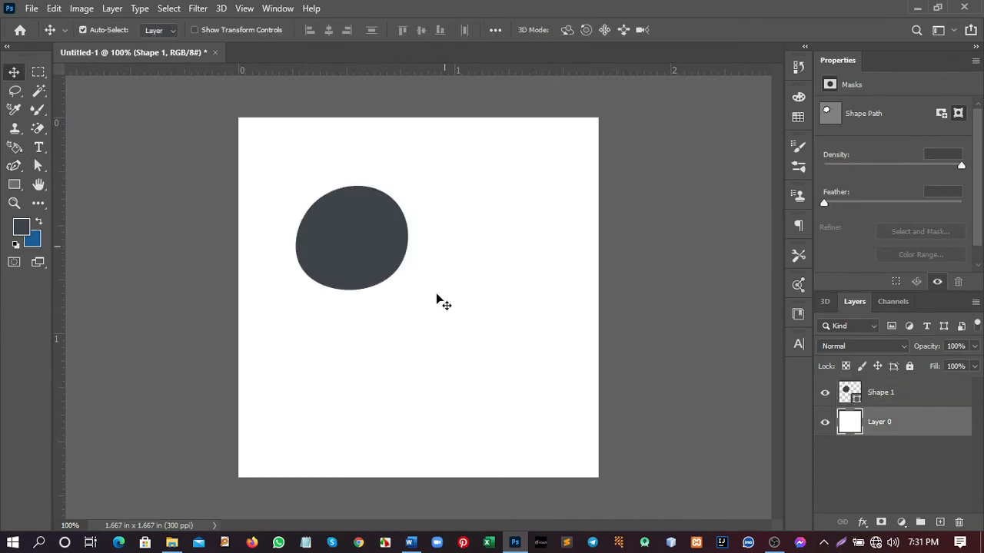
drag(371, 247, 393, 249)
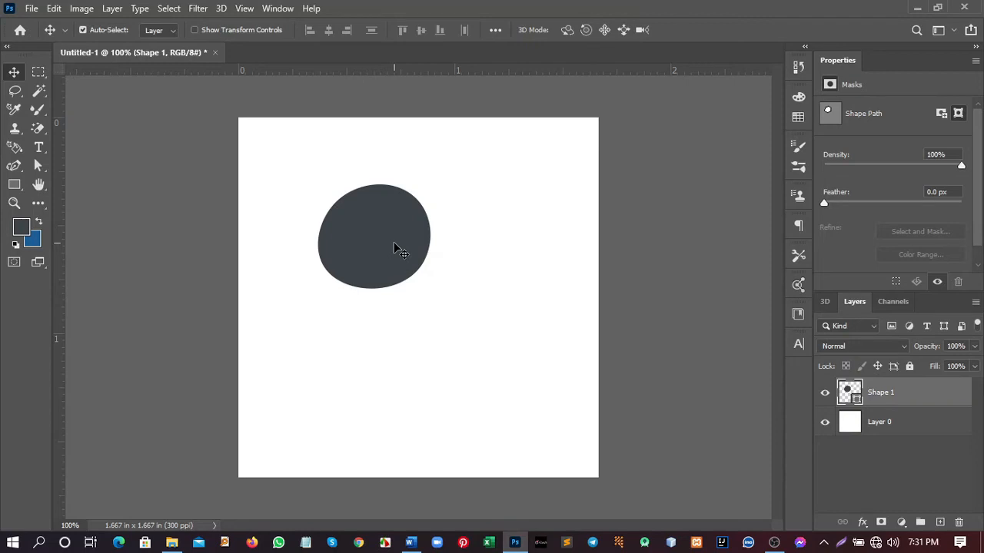
drag(393, 249, 366, 240)
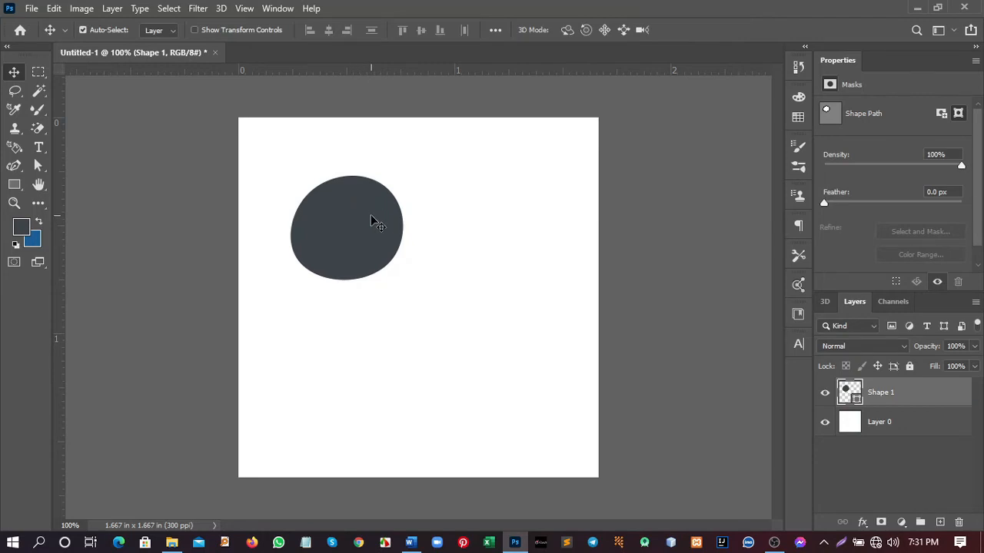
key(Delete)
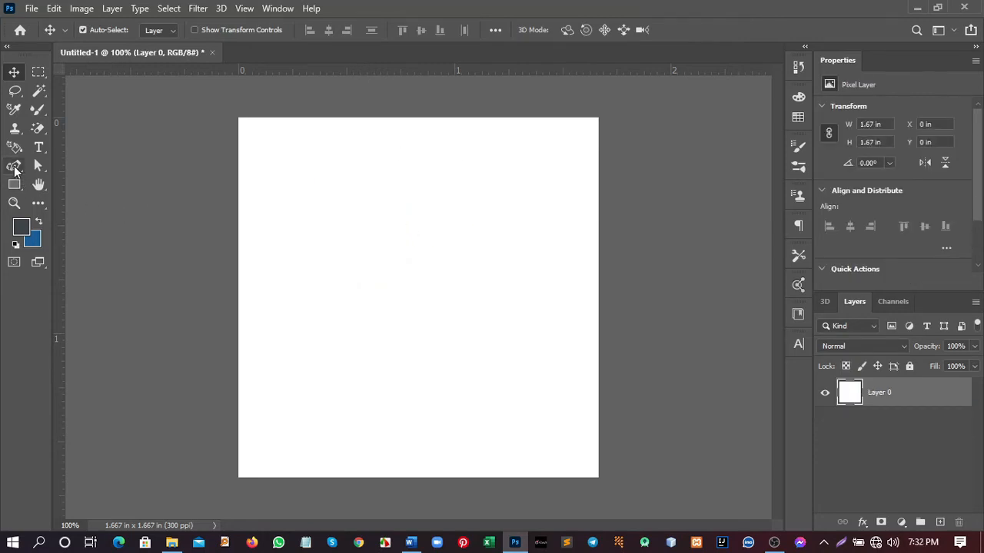
- Draw a filled two-point sliver about 163 × 28 px with the Pen tool, pulling the second anchor's handle up-right so the curve sags downward
click(14, 169)
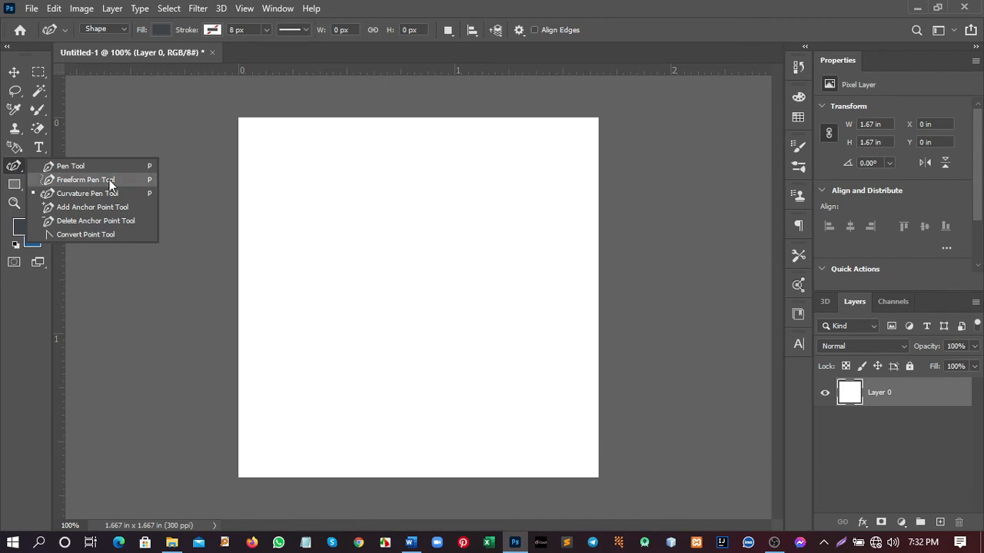
click(86, 166)
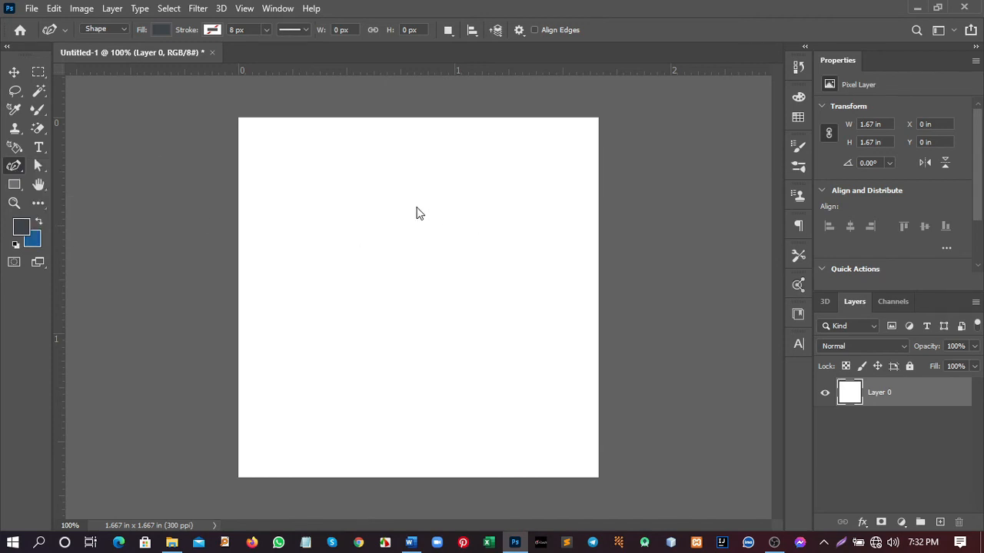
click(365, 203)
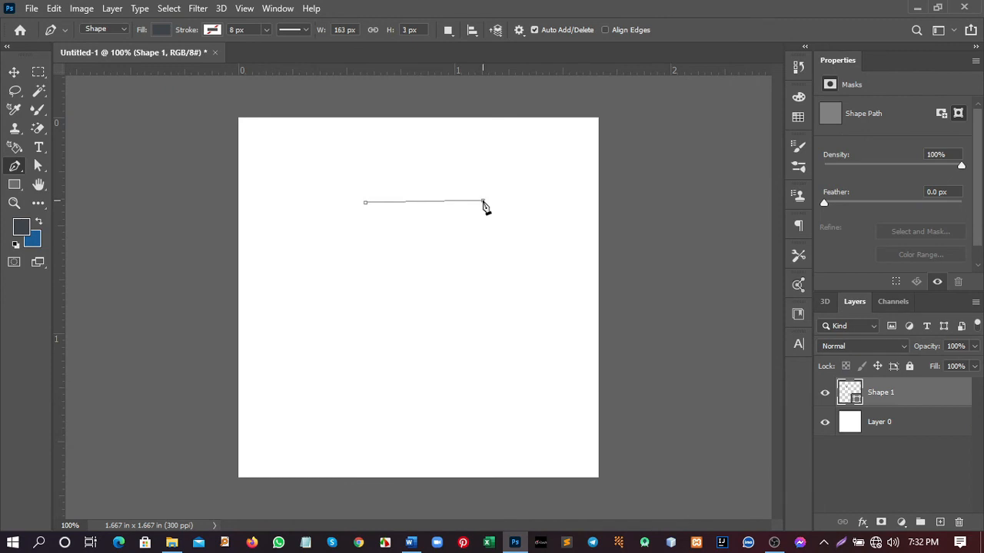
drag(485, 204, 505, 159)
drag(505, 158, 505, 158)
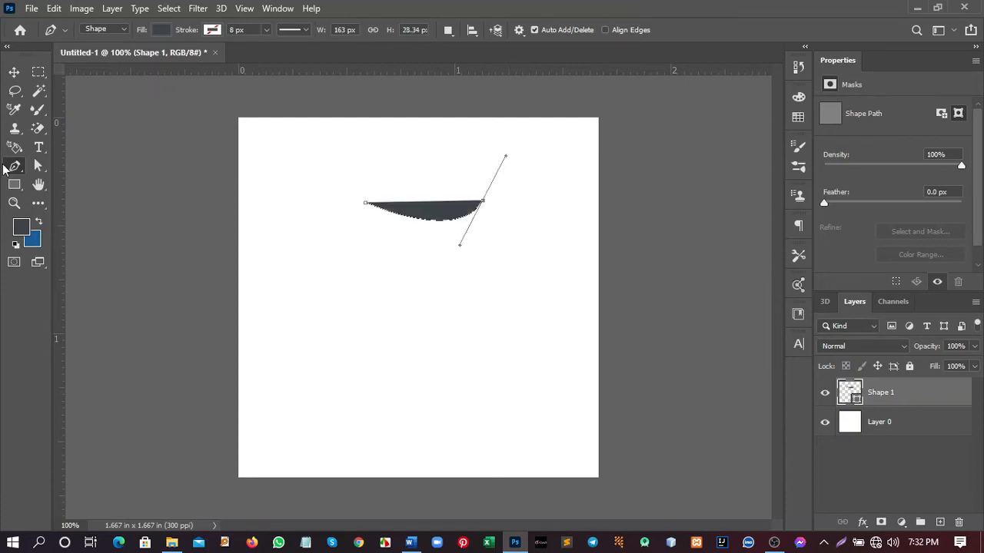
- Extend the sliver with five Curvature Pen points looping down and around the left, forming an irregular shape about 301 × 388 px
right_click(9, 171)
click(94, 185)
click(325, 327)
click(465, 321)
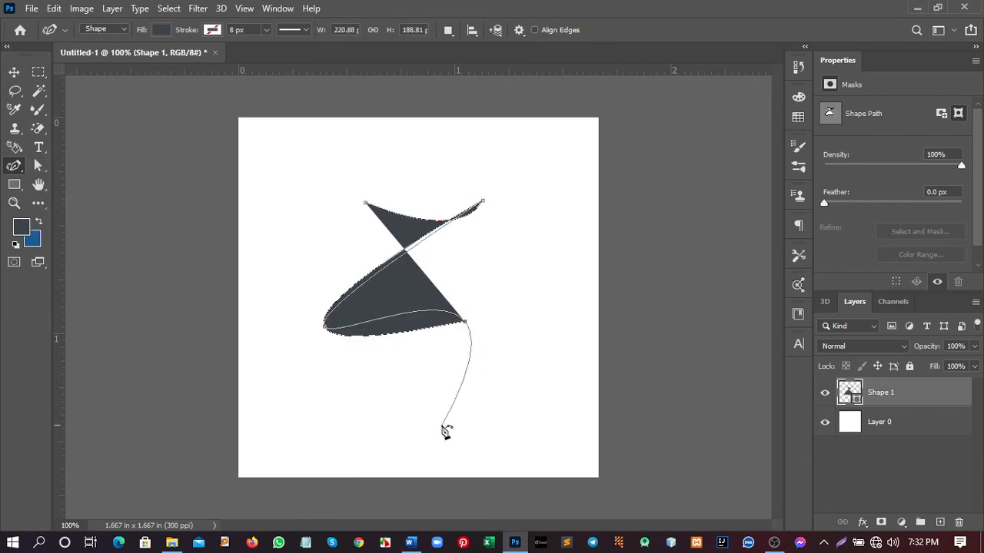
click(437, 425)
click(266, 281)
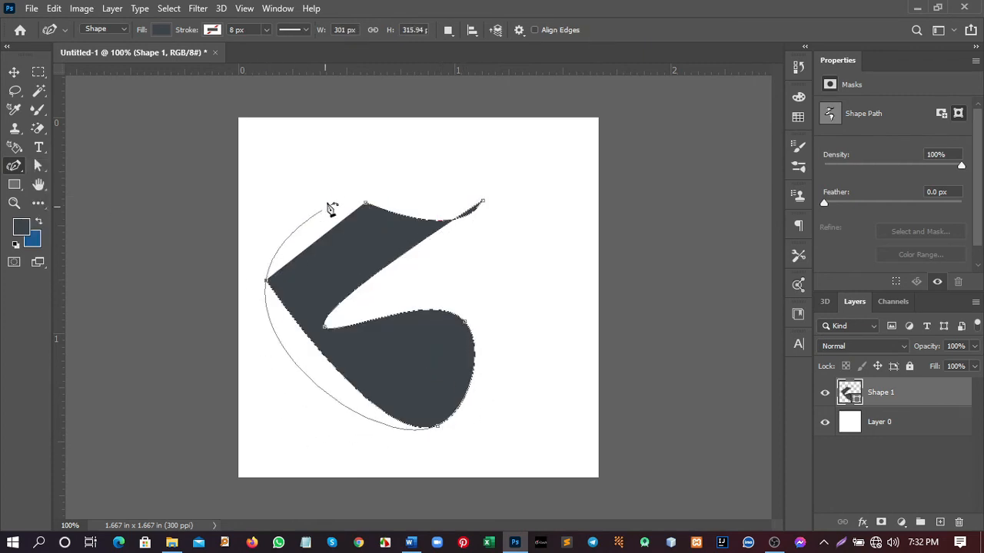
click(391, 152)
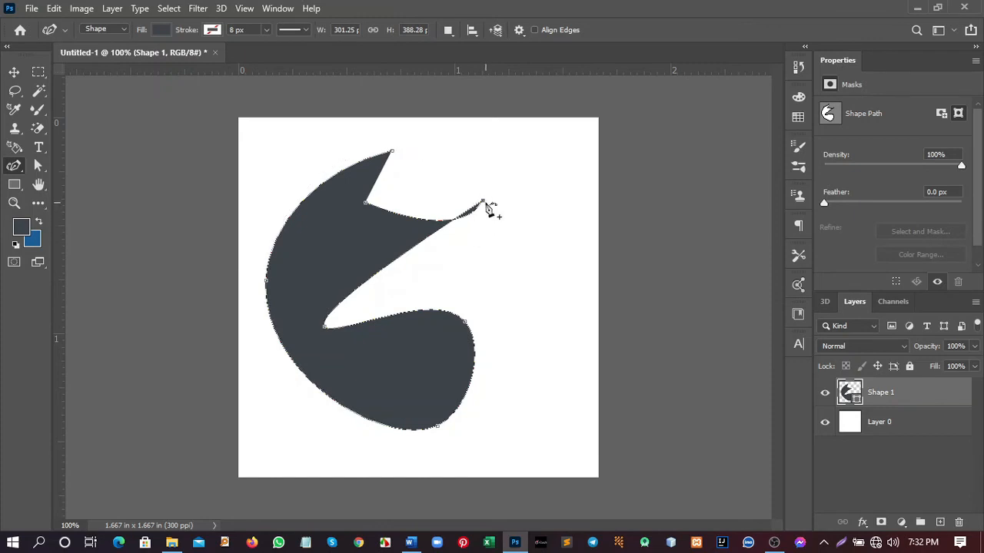
- Reshape the irregular shape's upper-right tip into a rounded bulge, making it about 318 × 389 px, and deselect its path
drag(485, 204, 509, 209)
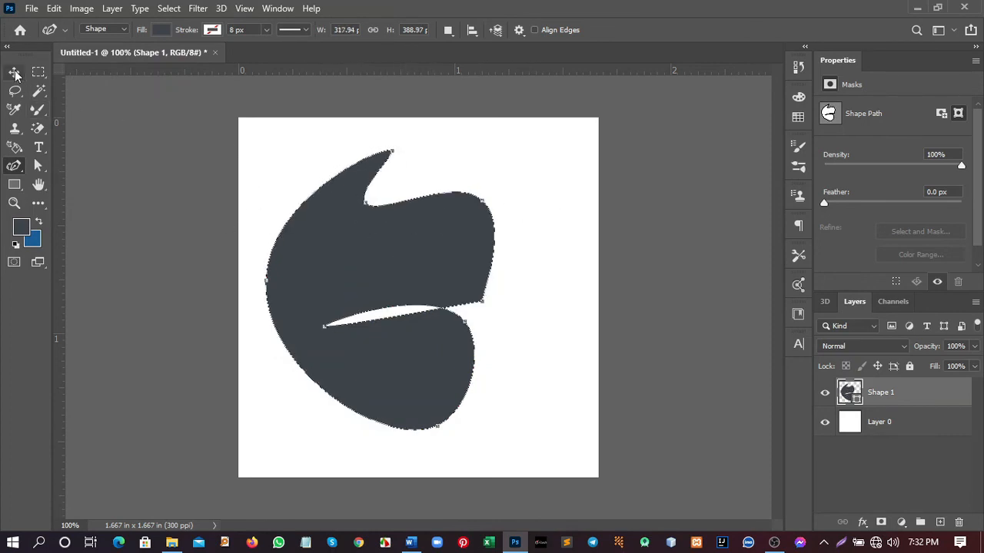
click(15, 73)
click(507, 176)
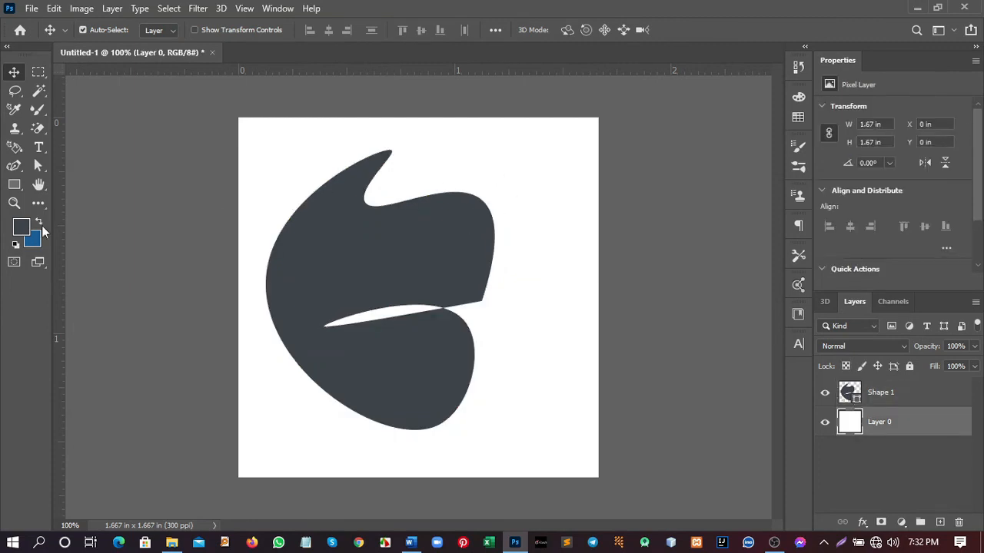
- Move the irregular shape down-right on the canvas with the Move tool, and delete it
right_click(15, 172)
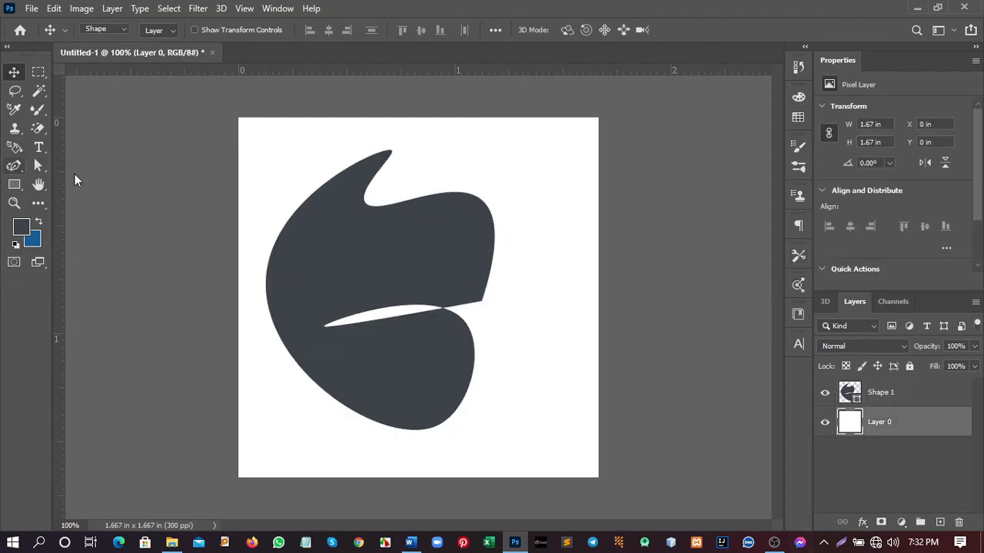
key(v)
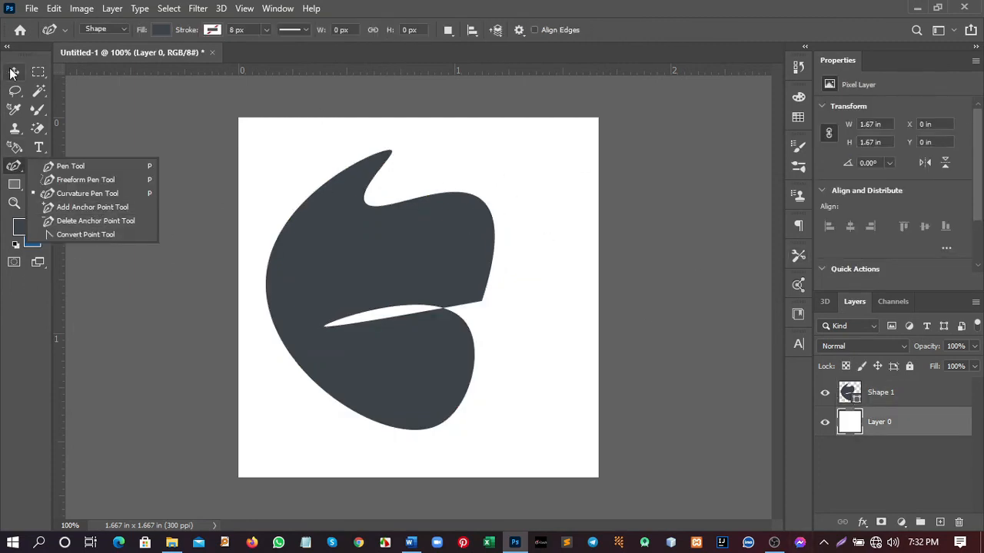
drag(366, 254, 413, 270)
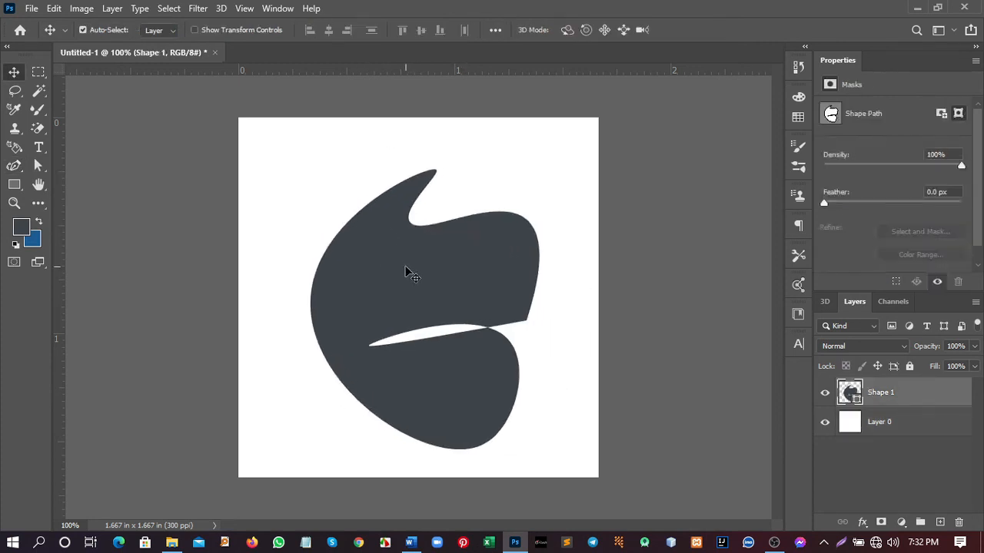
key(Delete)
- Draw a Pen tool curve about 306 × 266 px from the canvas's left edge to just above its top edge, pulling the second anchor's handle right
right_click(14, 165)
click(70, 166)
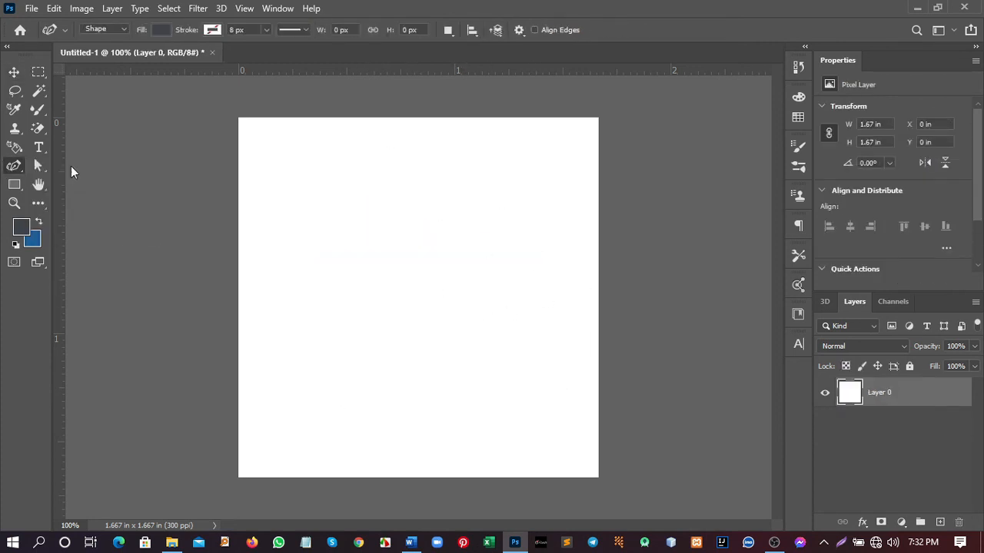
right_click(14, 166)
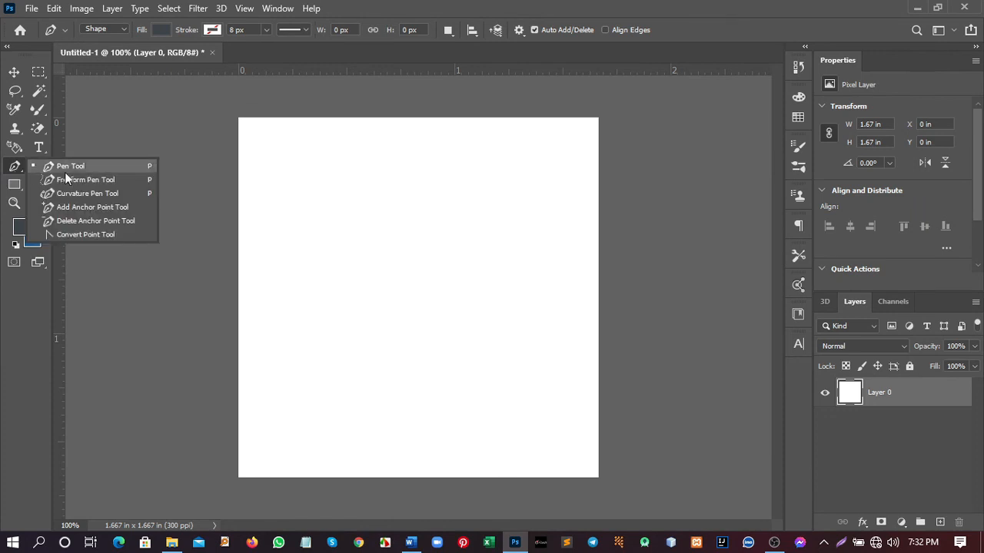
click(72, 166)
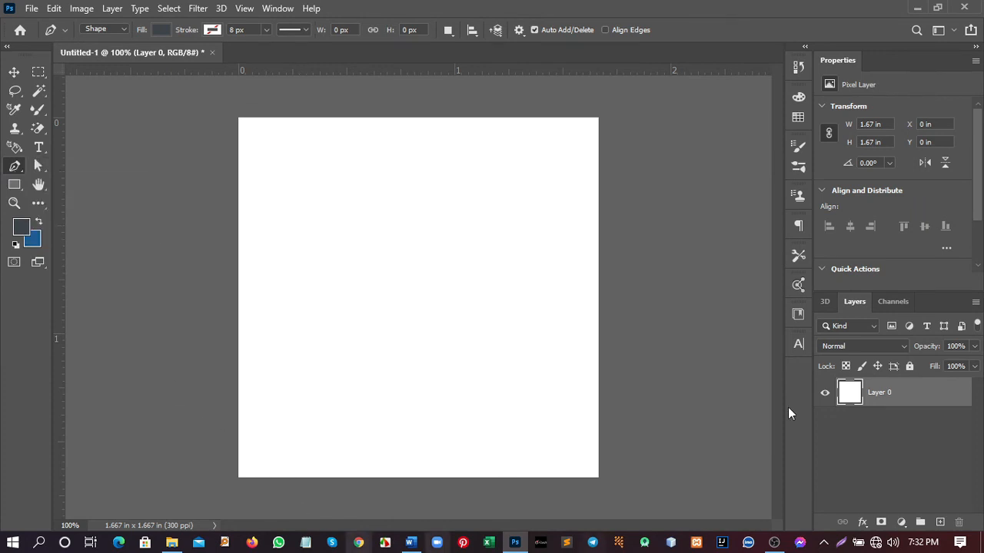
click(235, 289)
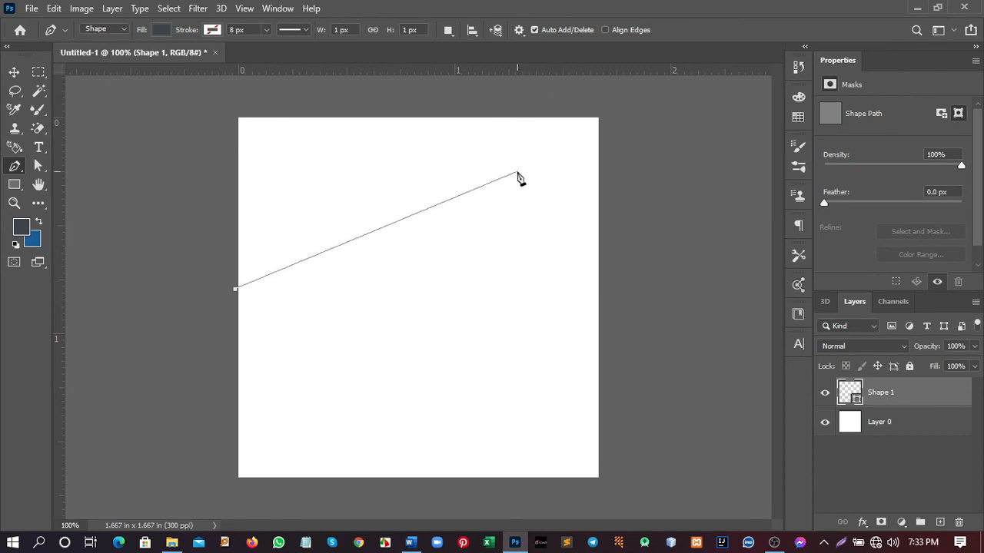
key(ctrl+minus)
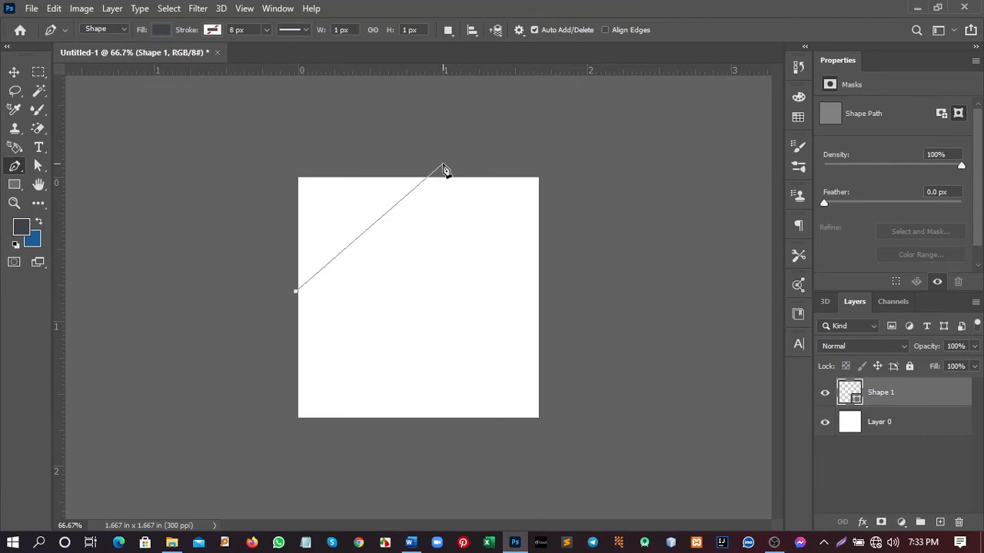
drag(443, 165, 529, 150)
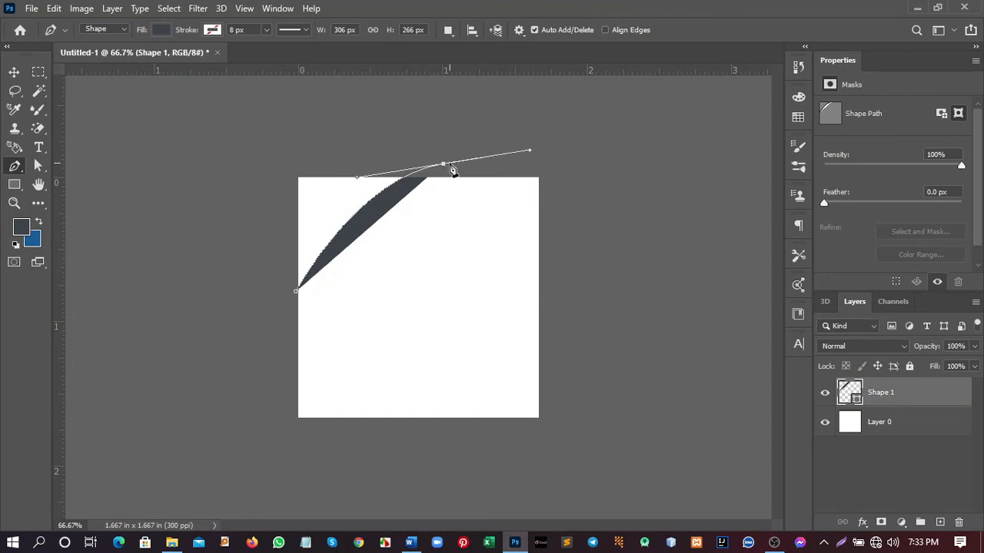
- Remove the second anchor's outgoing handle, add a corner point outside the canvas's upper-left corner, and close the path at the first anchor
click(443, 163)
click(276, 163)
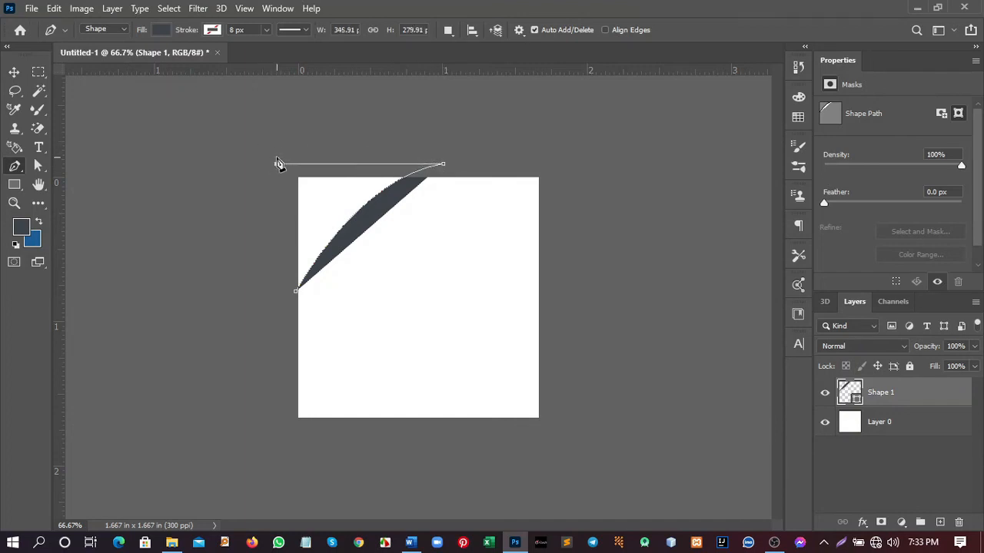
click(296, 292)
- Deselect all layers with the Move tool, and select the Shape 1 layer again
click(14, 74)
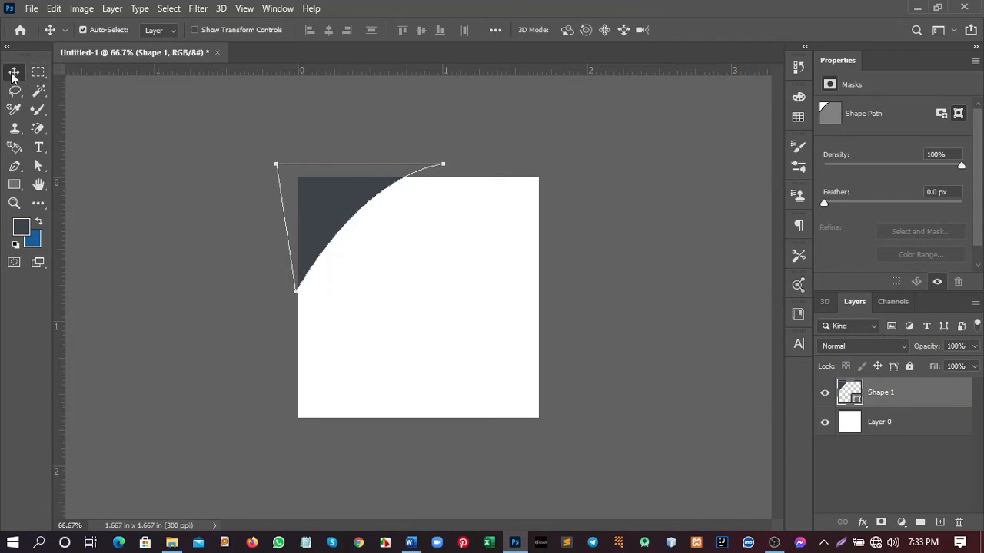
click(186, 216)
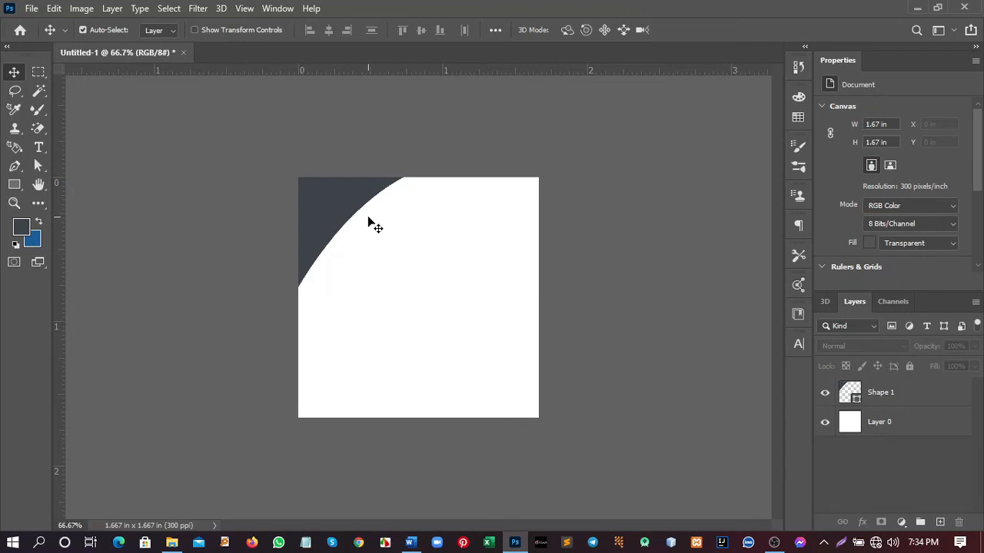
click(882, 399)
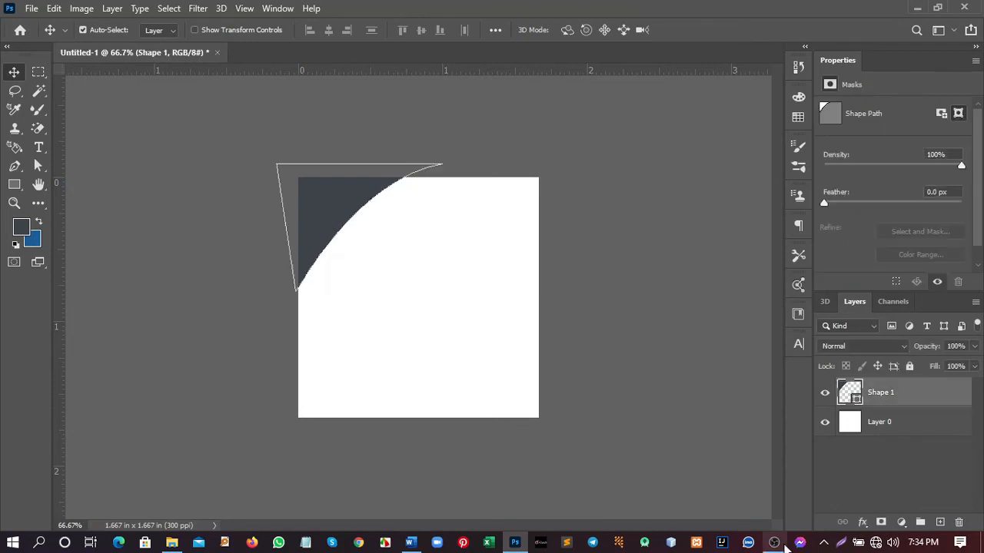